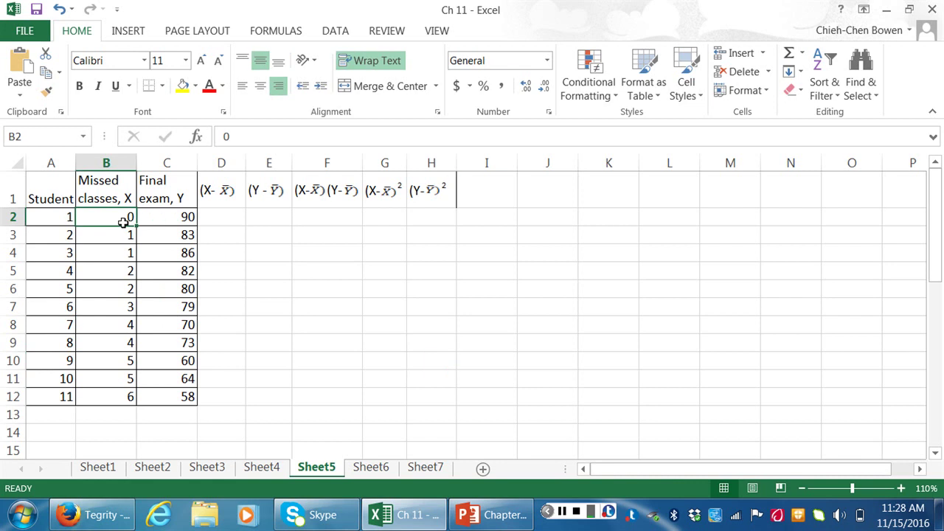
# Plot the missed classes and final exam data in B2:C12 as a markers-only scatter chart.
pyautogui.hotkey('shift', 'Down')
pyautogui.hotkey('shift', 'Down')
pyautogui.hotkey('shift', 'Down')
pyautogui.hotkey('shift', 'Down')
pyautogui.hotkey('shift', 'Down')
pyautogui.hotkey('shift', 'Down')
pyautogui.hotkey('shift', 'Down')
pyautogui.hotkey('shift', 'Down')
pyautogui.hotkey('shift', 'Down')
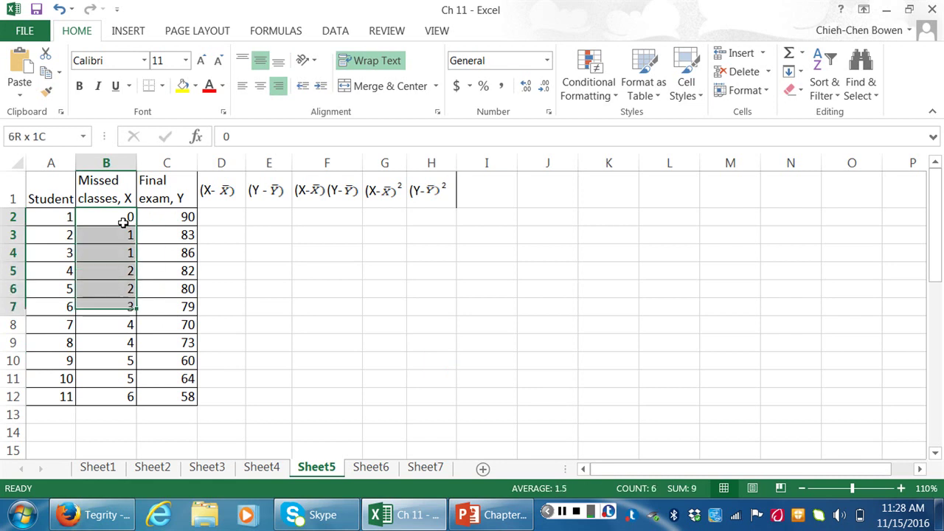
pyautogui.hotkey('shift', 'Down')
pyautogui.hotkey('shift', 'Right')
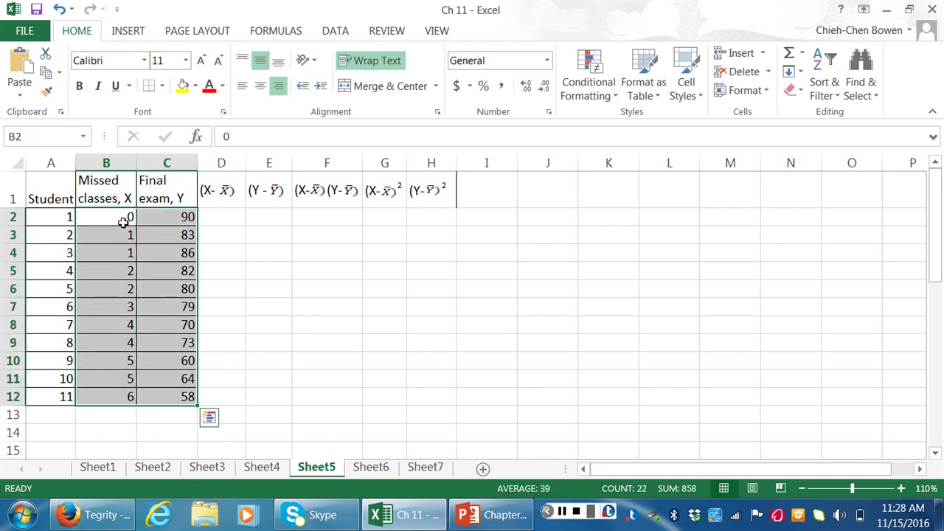
pyautogui.click(138, 32)
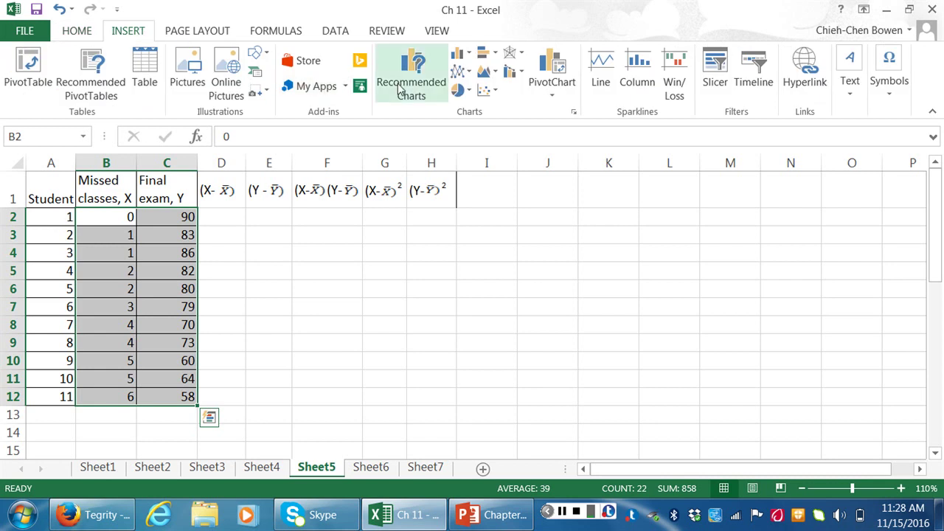
pyautogui.click(487, 90)
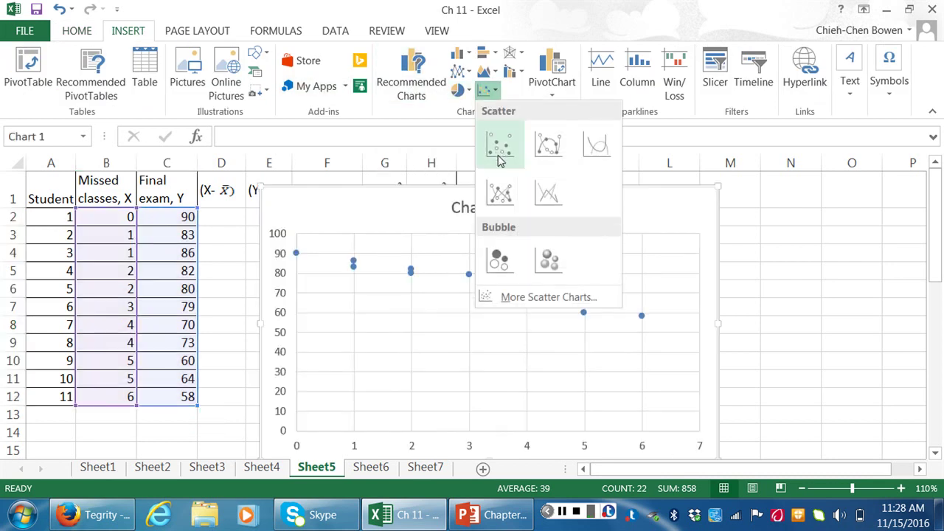
pyautogui.click(499, 143)
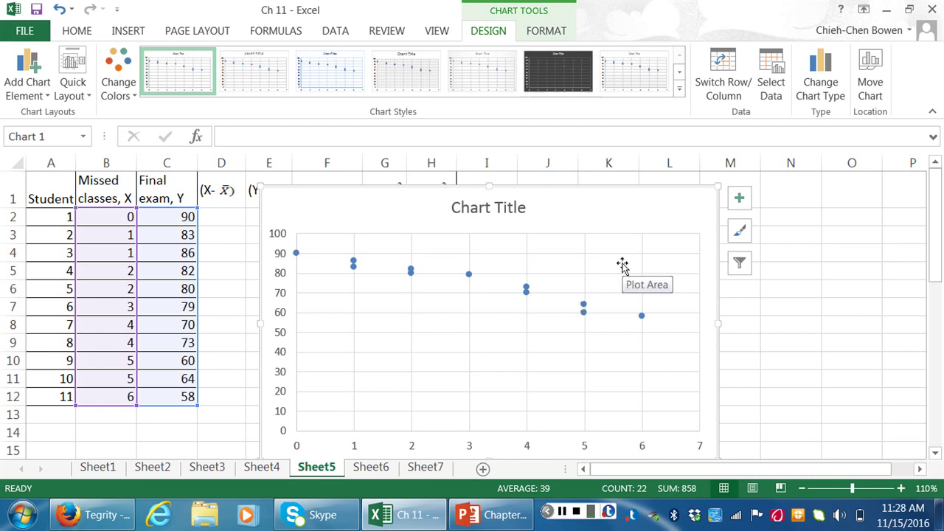
# Cut the scatter chart out of Sheet5.
pyautogui.hscroll(1, 294, 255)
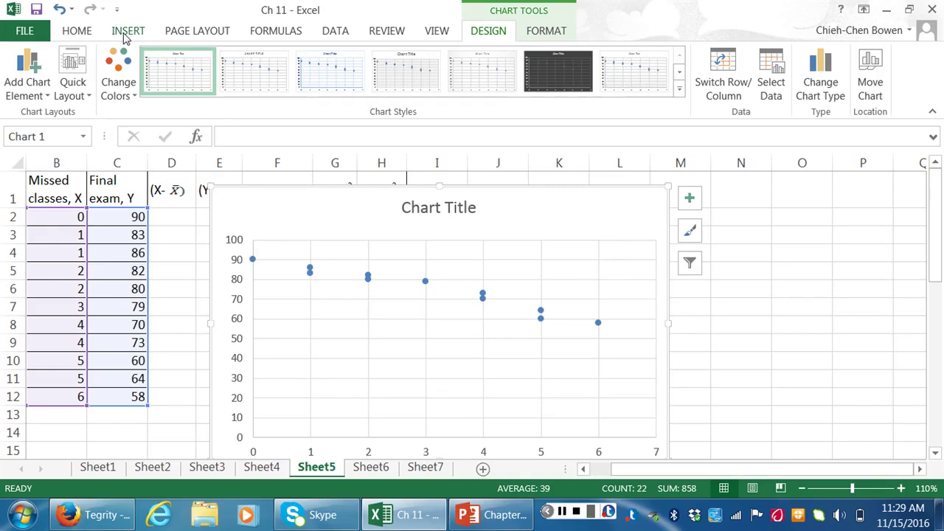
pyautogui.click(65, 31)
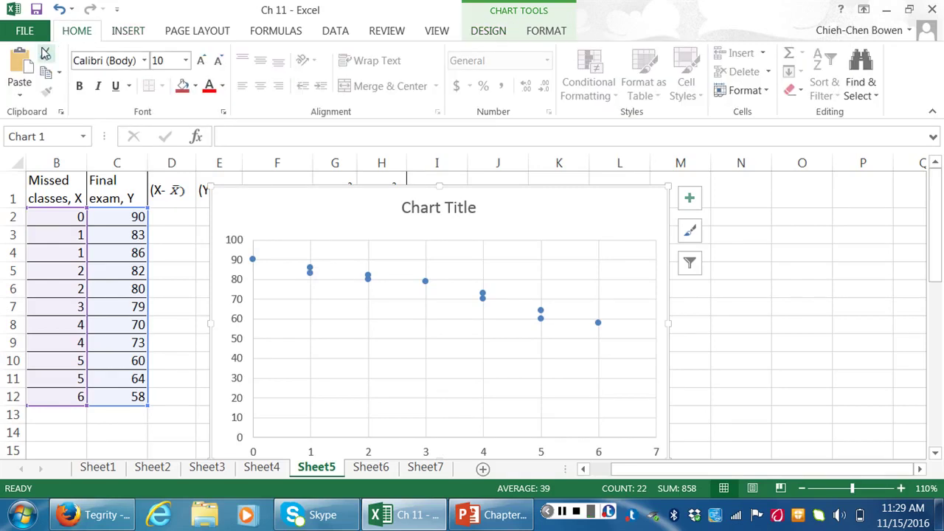
pyautogui.click(45, 56)
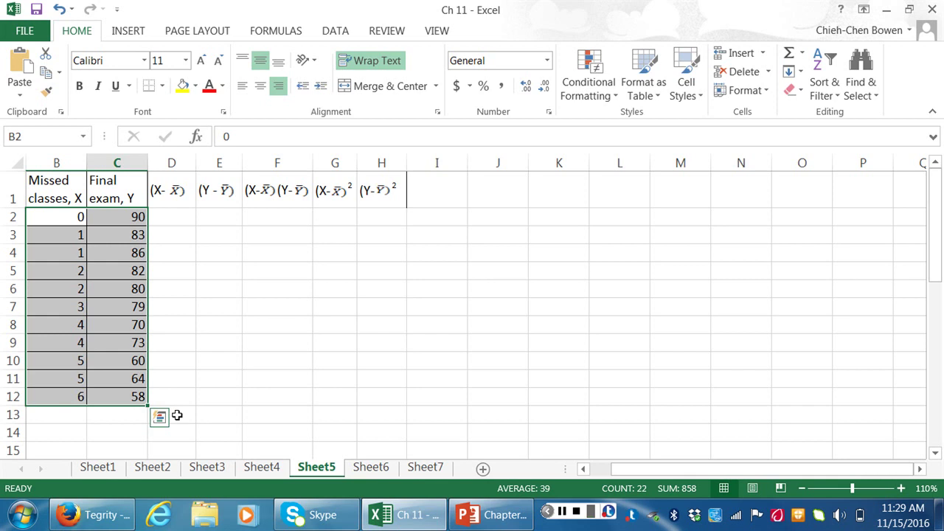
# Switch to the Chapter 11 PowerPoint presentation, review the Pearson's correlation formula on slide 2, and return to the Excel workbook.
pyautogui.click(491, 514)
pyautogui.press('Up')
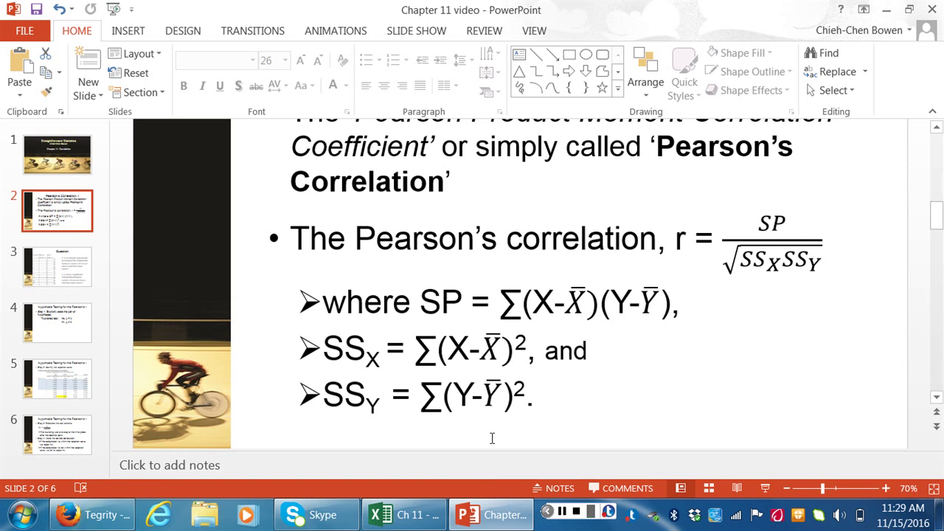
pyautogui.click(406, 514)
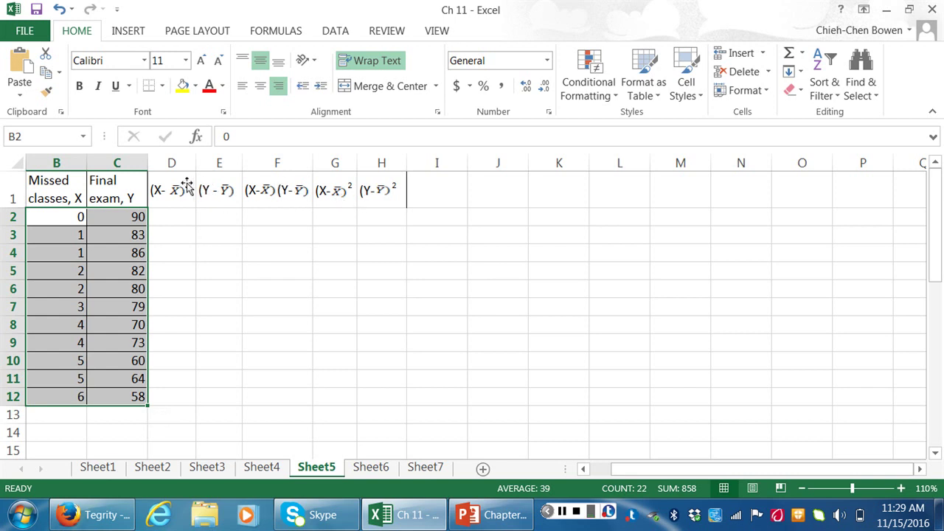
# Label A13 "total" and sum the missed classes in B13 with =sum(B2:B12).
pyautogui.click(184, 211)
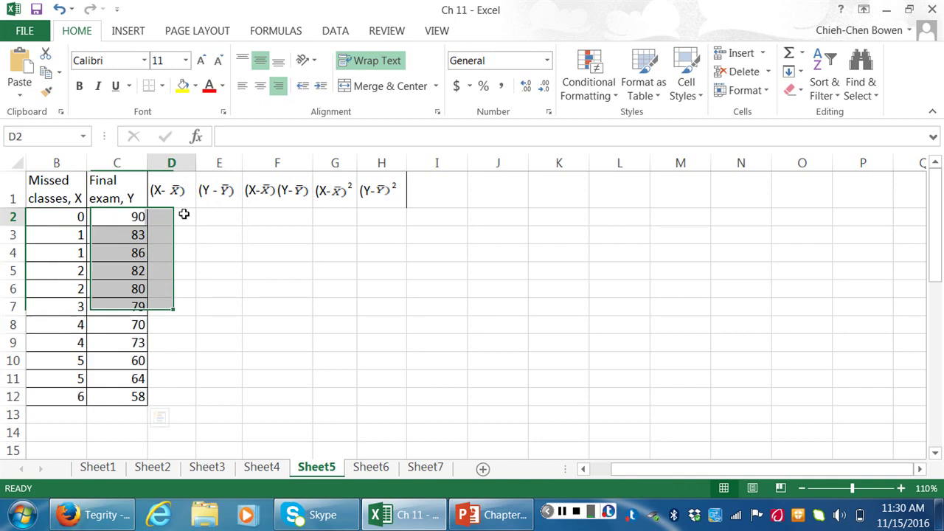
pyautogui.hscroll(-1, 236, 201)
pyautogui.click(241, 197)
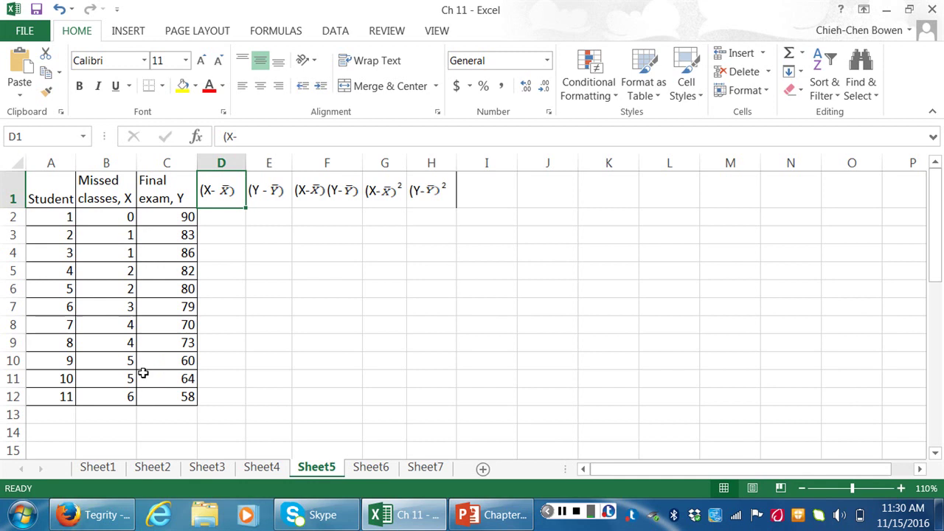
pyautogui.click(119, 415)
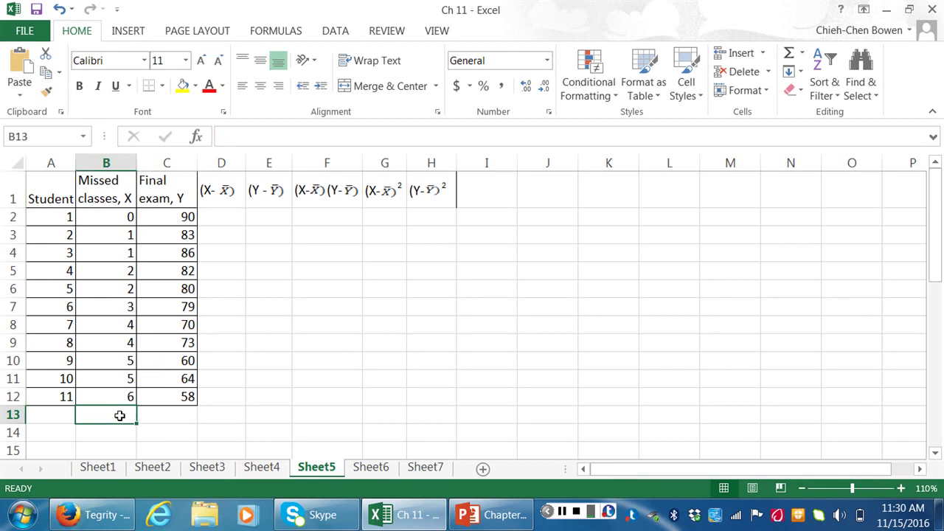
pyautogui.click(71, 417)
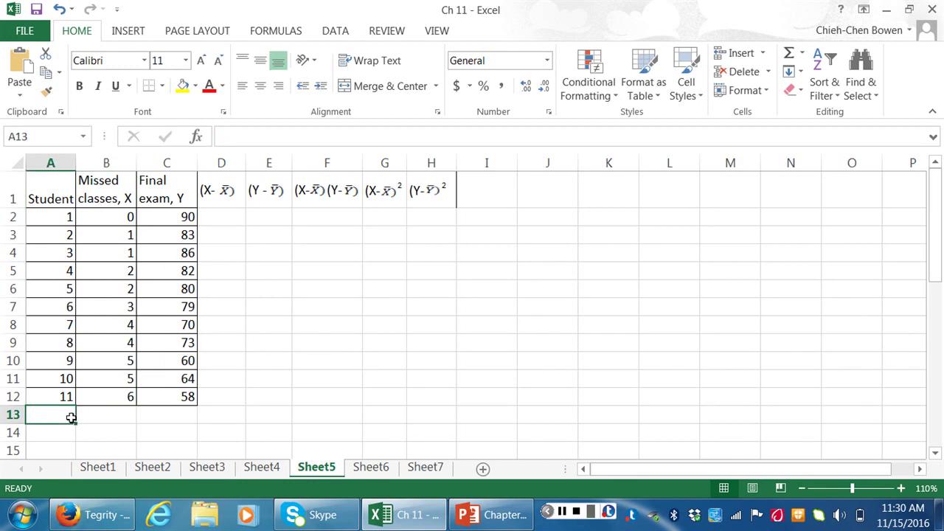
pyautogui.write('total')
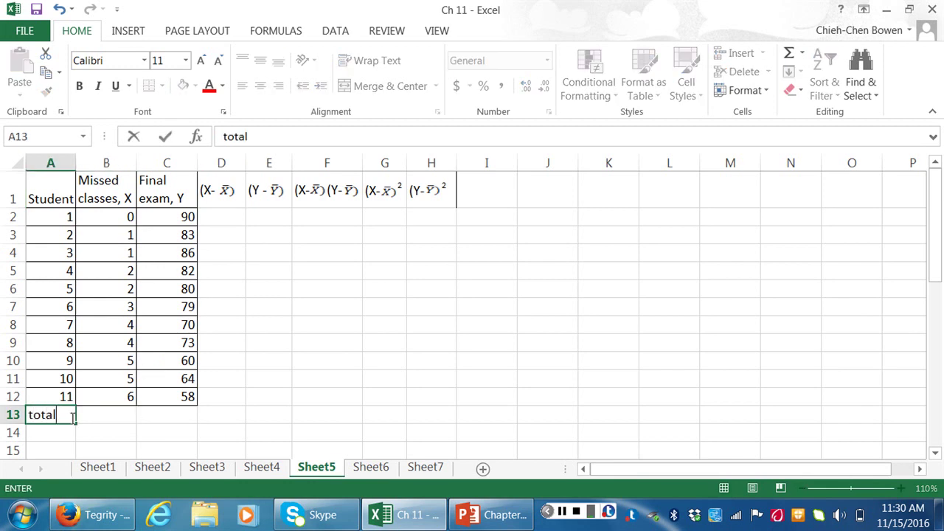
pyautogui.press('Tab')
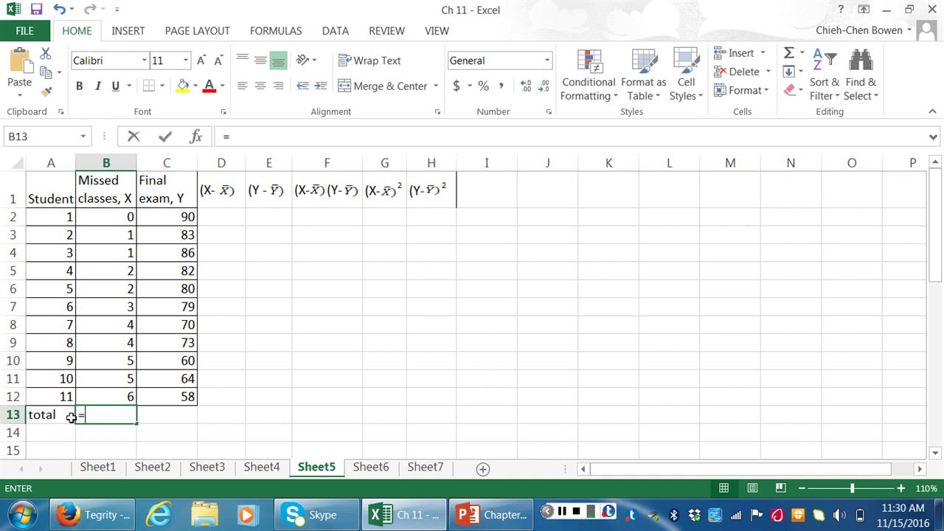
pyautogui.write('=sum')
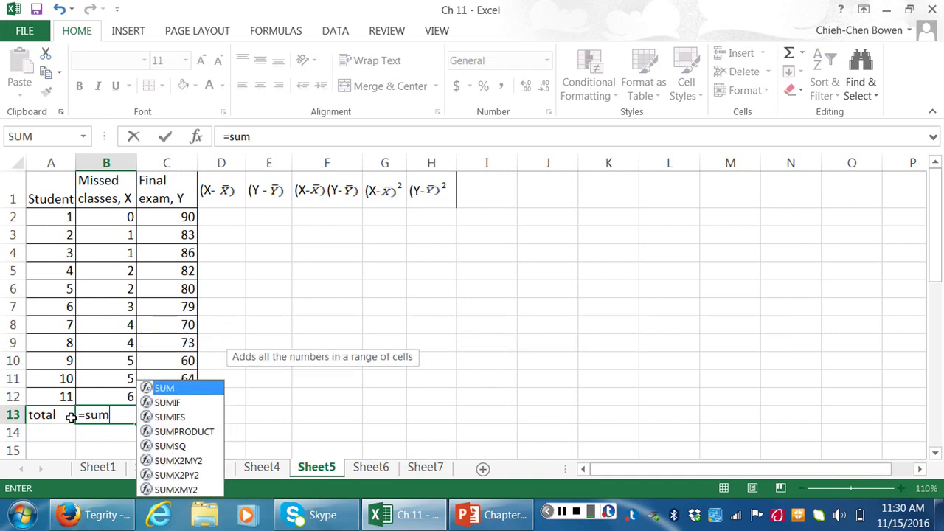
pyautogui.write('(')
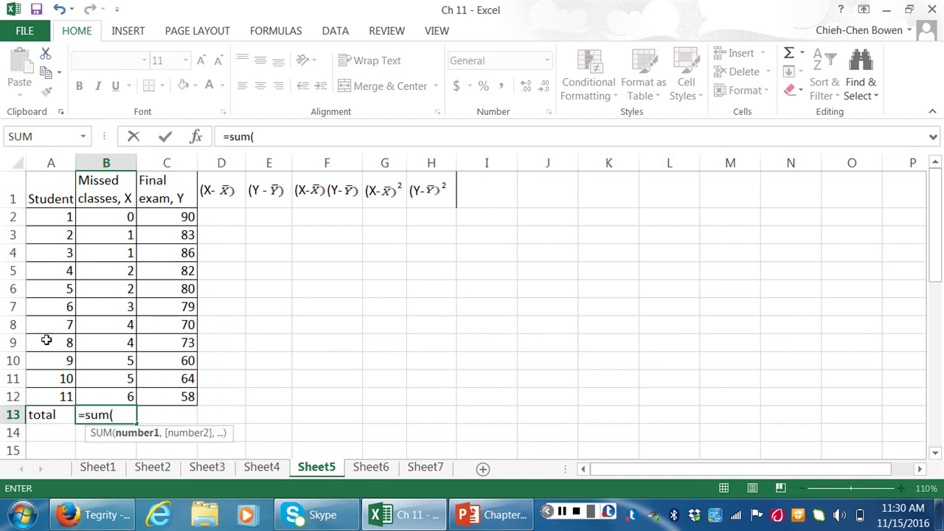
pyautogui.moveTo(126, 215); pyautogui.dragTo(125, 397)
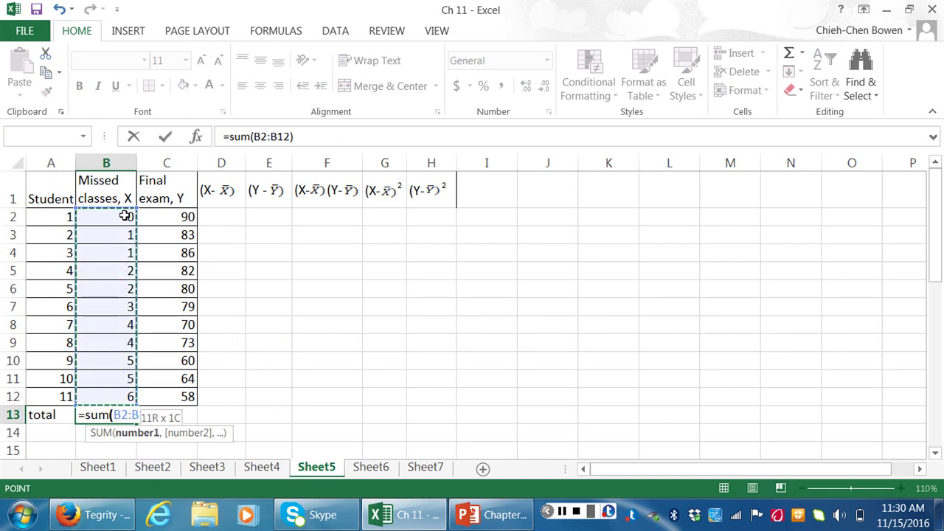
pyautogui.press('Return')
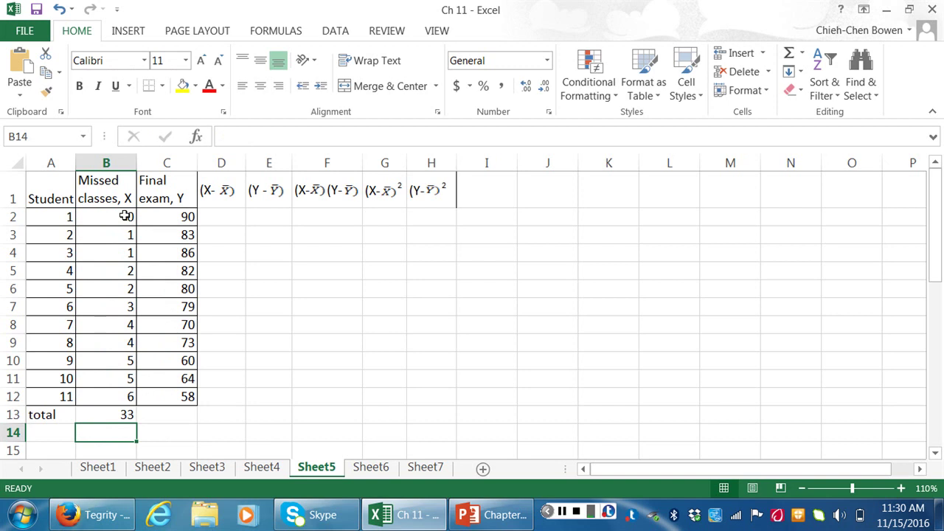
# Label A14 "mean" and compute the mean of missed classes in B14 with =B13/11.
pyautogui.click(55, 433)
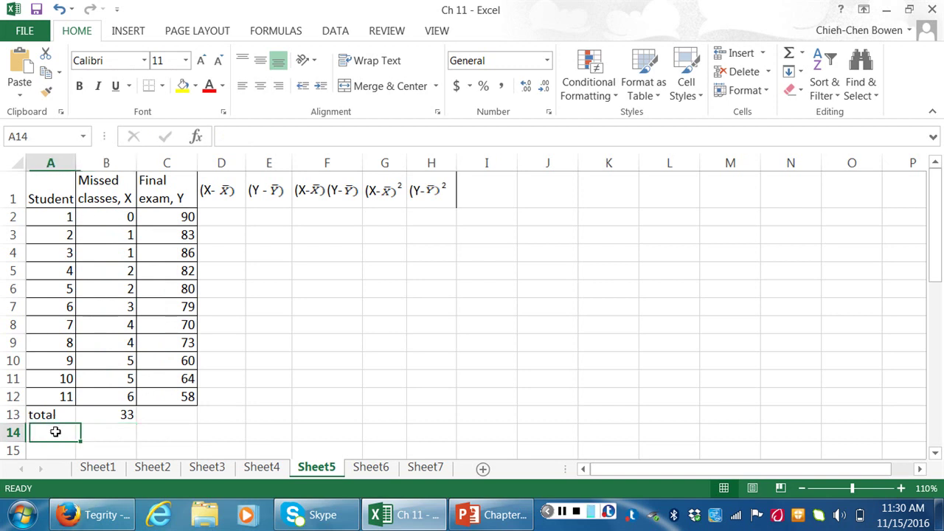
pyautogui.write('mean')
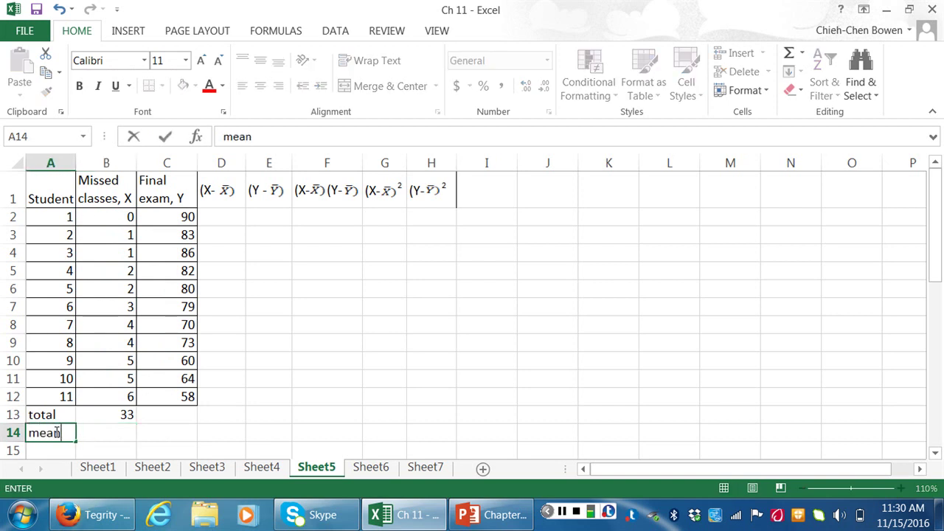
pyautogui.click(101, 434)
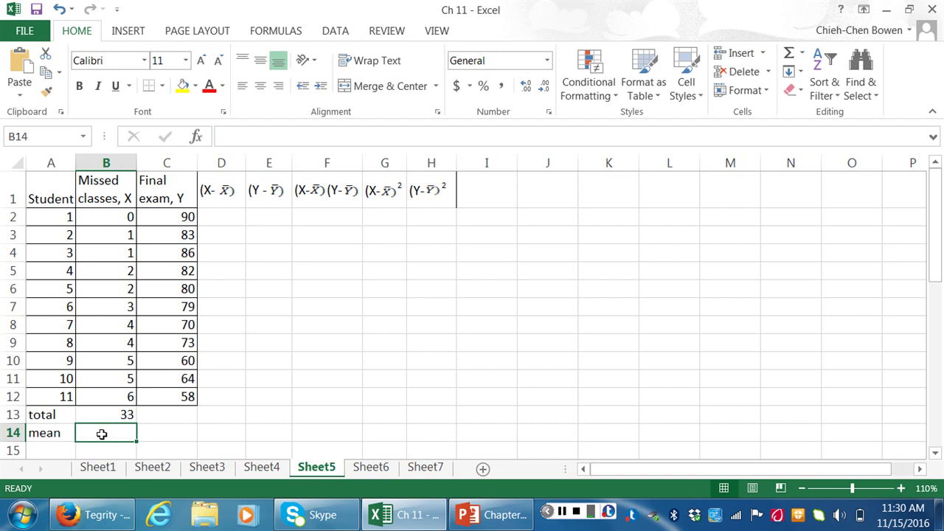
pyautogui.write('=')
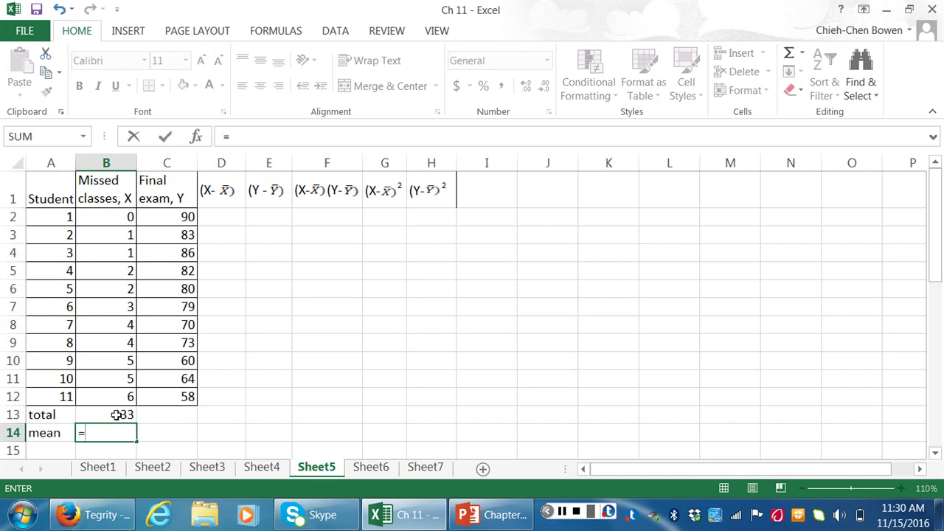
pyautogui.click(117, 415)
pyautogui.write('/11')
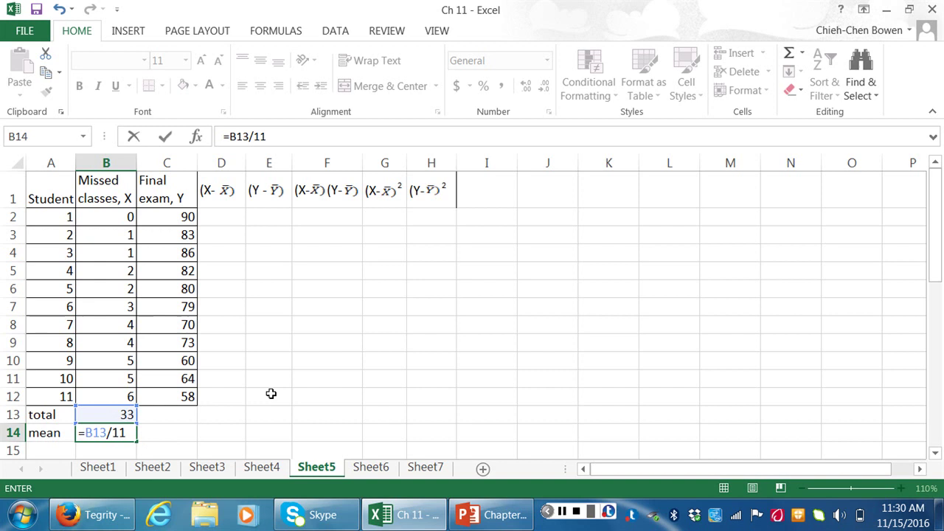
pyautogui.press('Return')
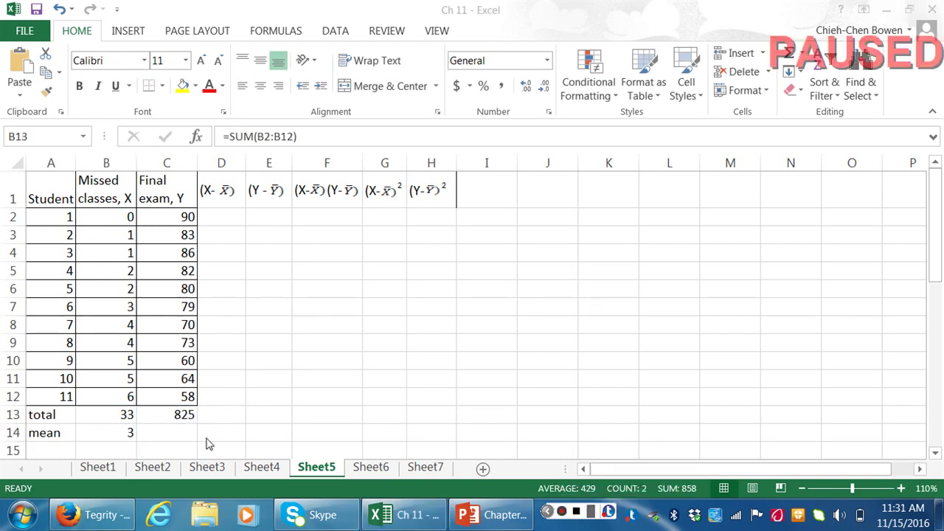
# Clear C13 and fill the total formula from B13 across to C13 for the final exam column.
pyautogui.click(166, 417)
pyautogui.press('Delete')
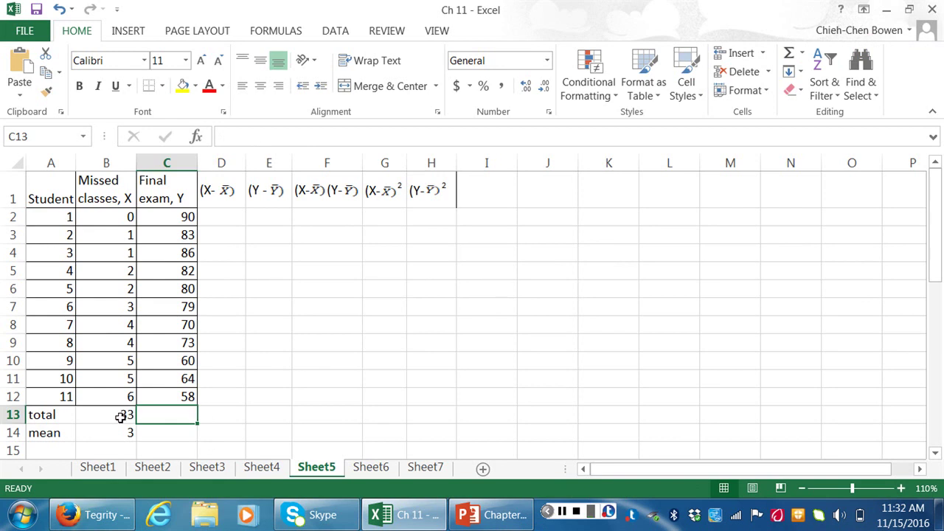
pyautogui.click(123, 417)
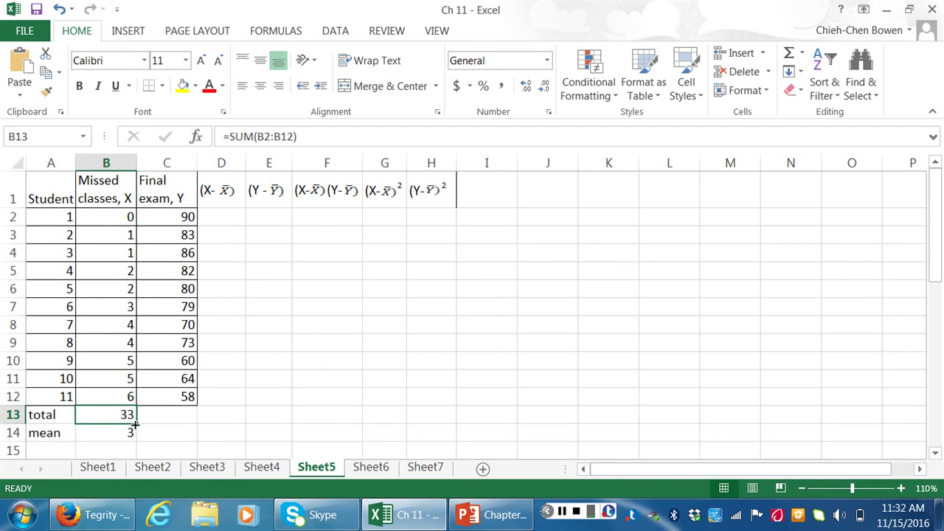
pyautogui.moveTo(136, 423); pyautogui.dragTo(183, 426)
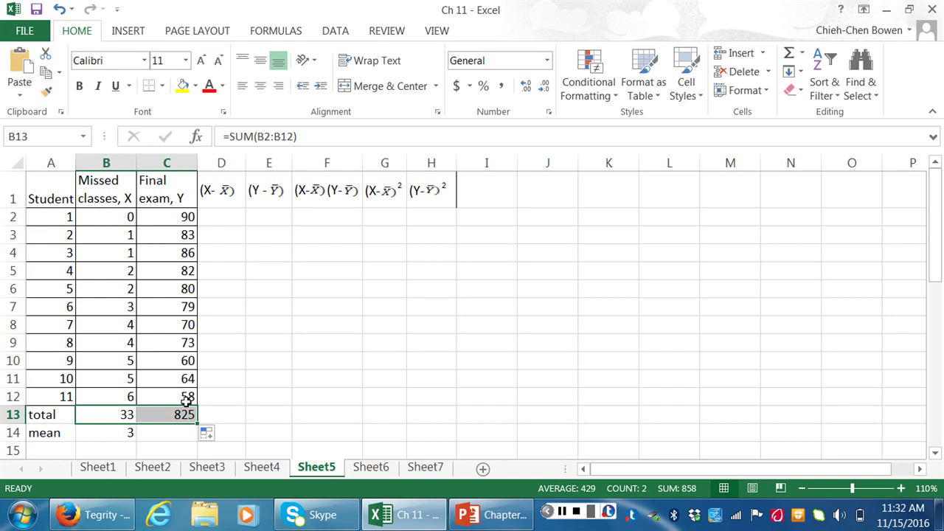
# Fill the mean formula from B14 across to C14 and check the copied formula.
pyautogui.click(131, 432)
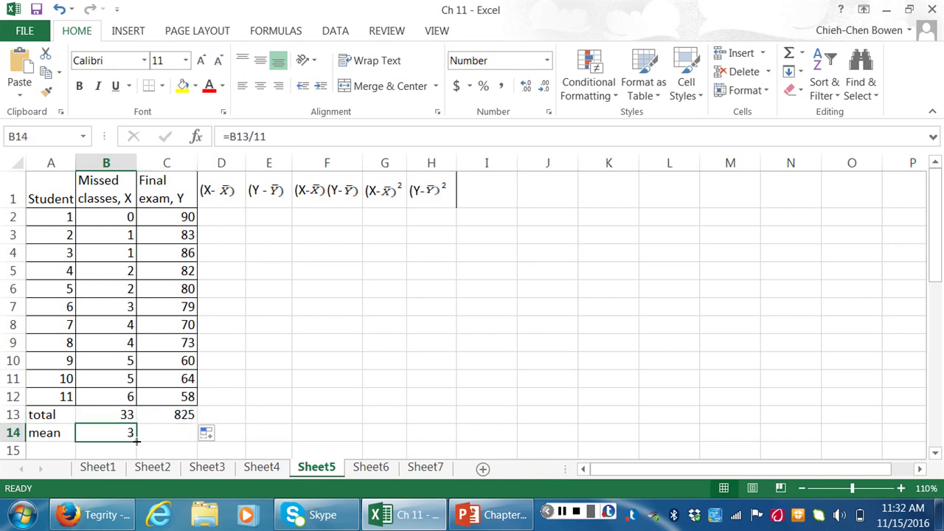
pyautogui.moveTo(137, 440); pyautogui.dragTo(175, 441)
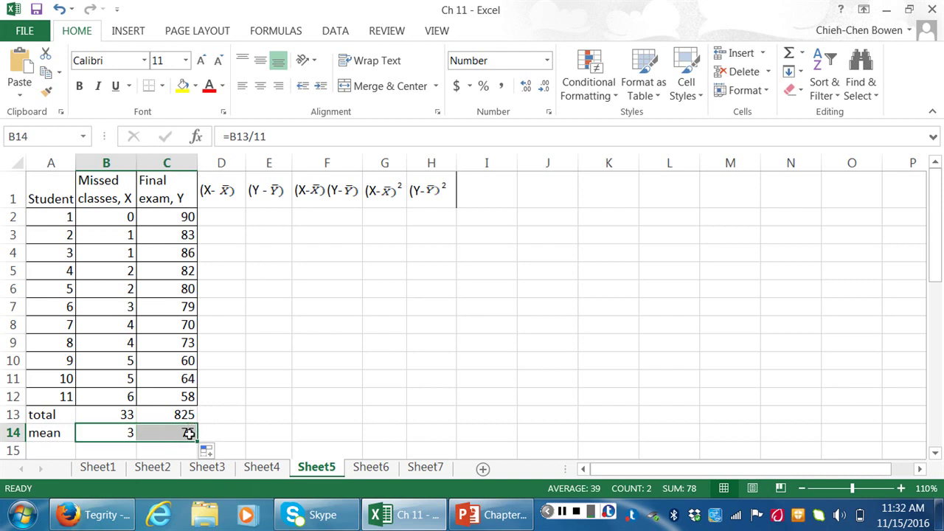
pyautogui.click(185, 434)
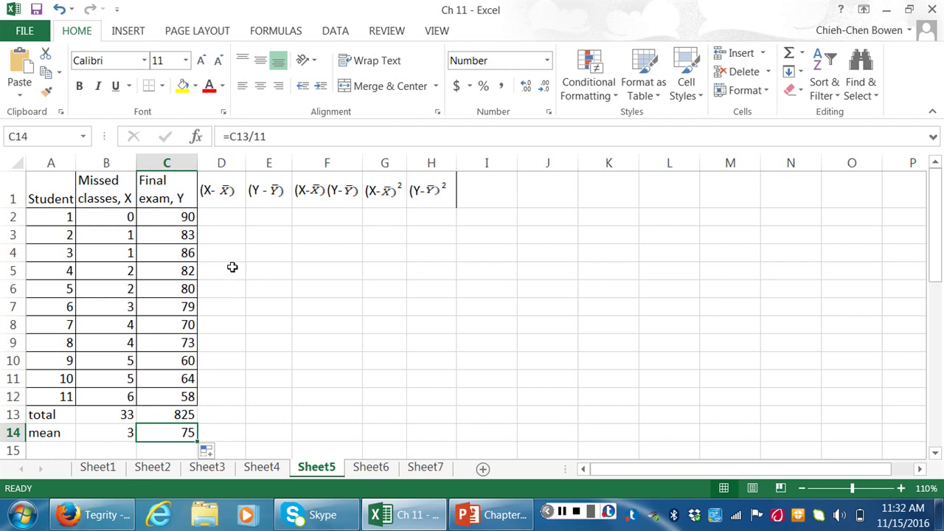
# Compute the first student's missed-classes deviation in D2 with =B2-B$14, keeping the mean's row fixed.
pyautogui.click(232, 221)
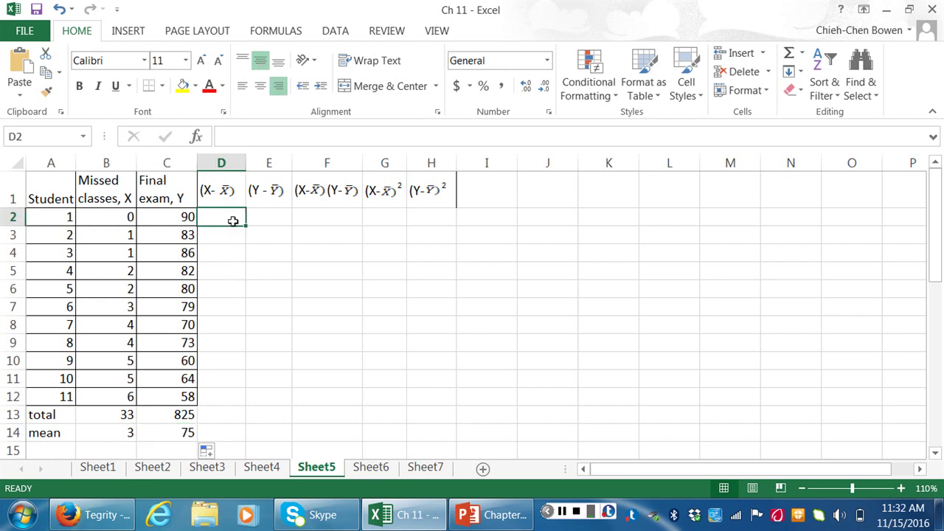
pyautogui.write('=')
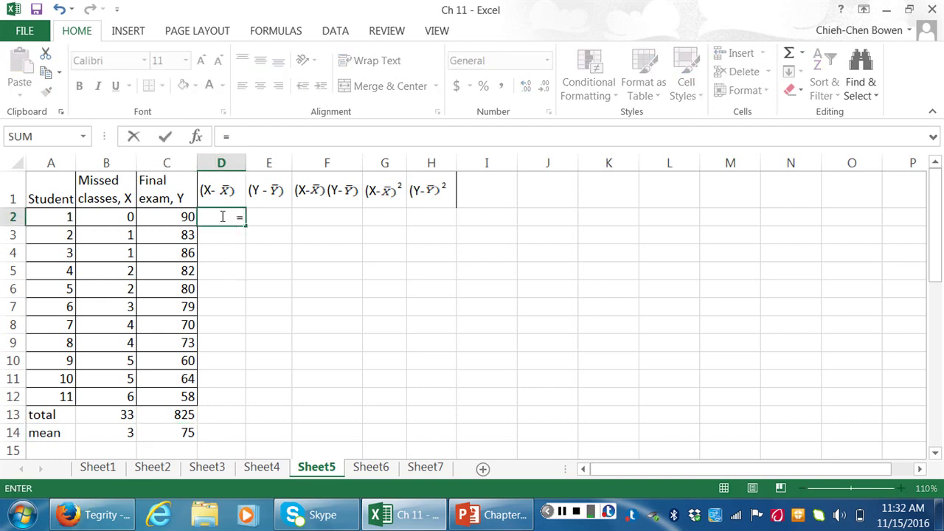
pyautogui.click(121, 220)
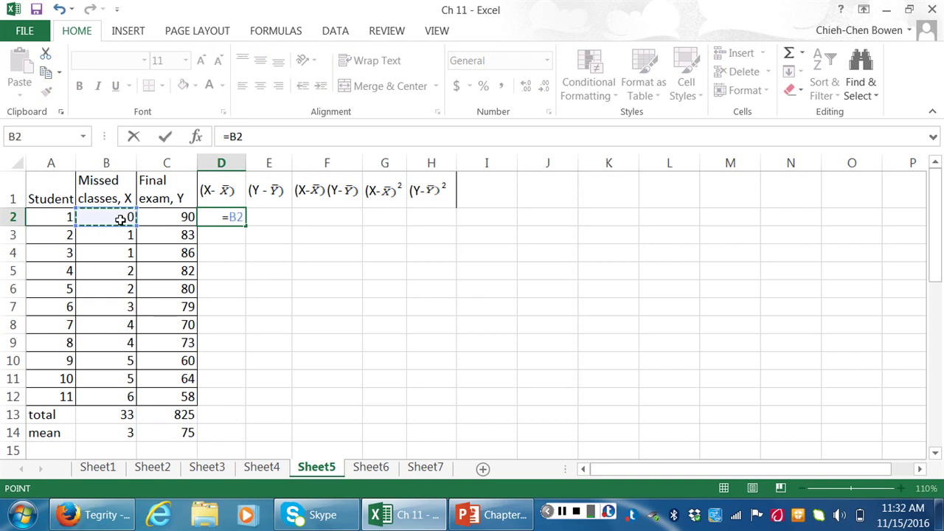
pyautogui.write('-')
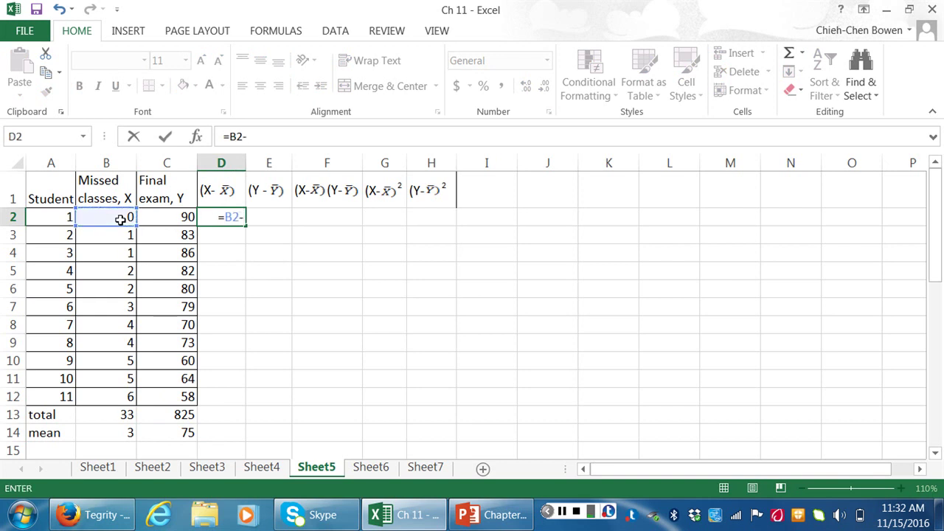
pyautogui.click(116, 433)
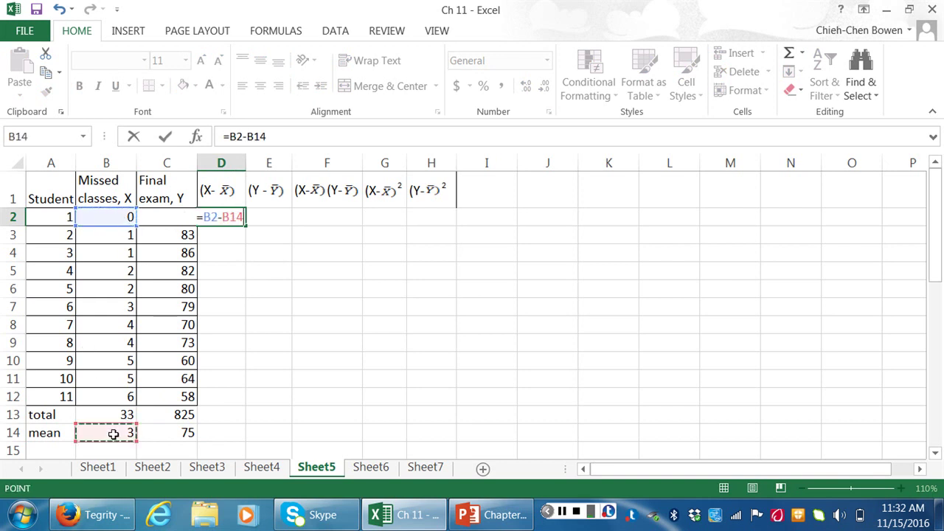
pyautogui.click(231, 217)
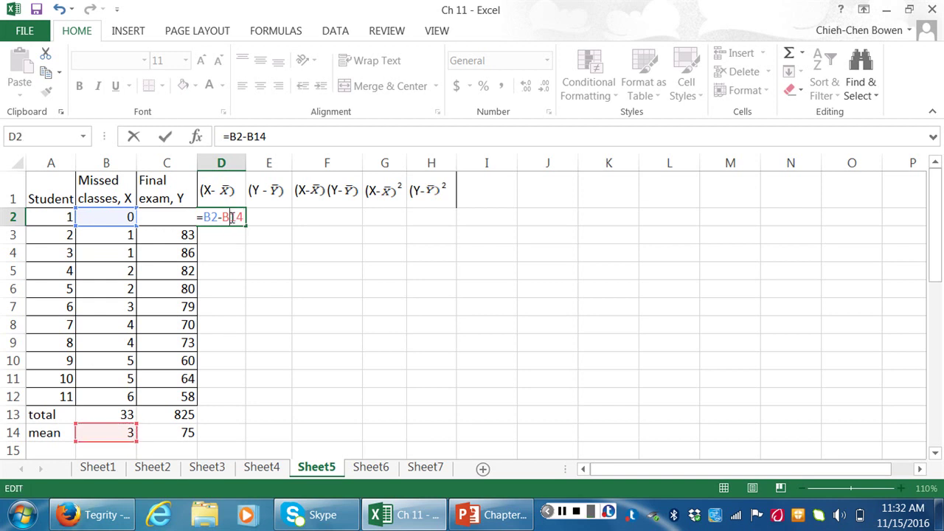
pyautogui.write('$')
pyautogui.press('Return')
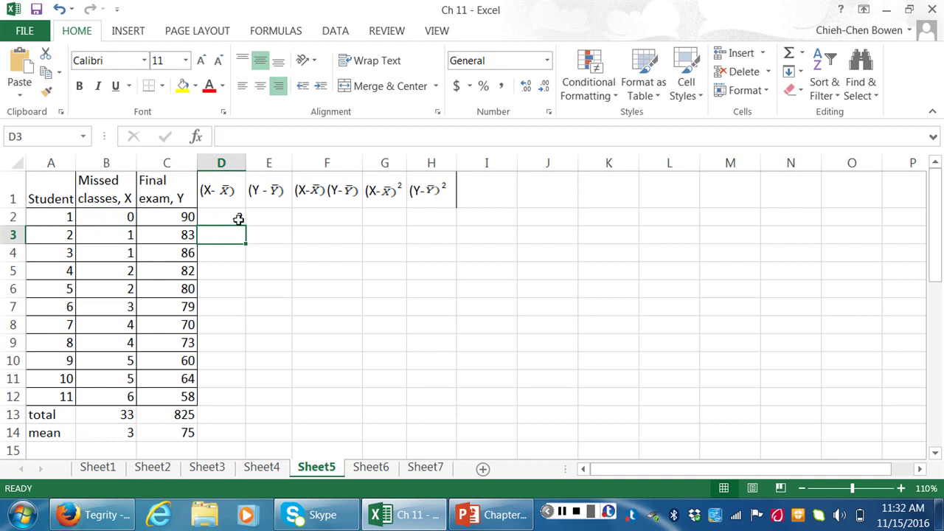
# Fill the deviation formula from D2 down to D12, and extend the filled column across to E2:E12.
pyautogui.click(243, 218)
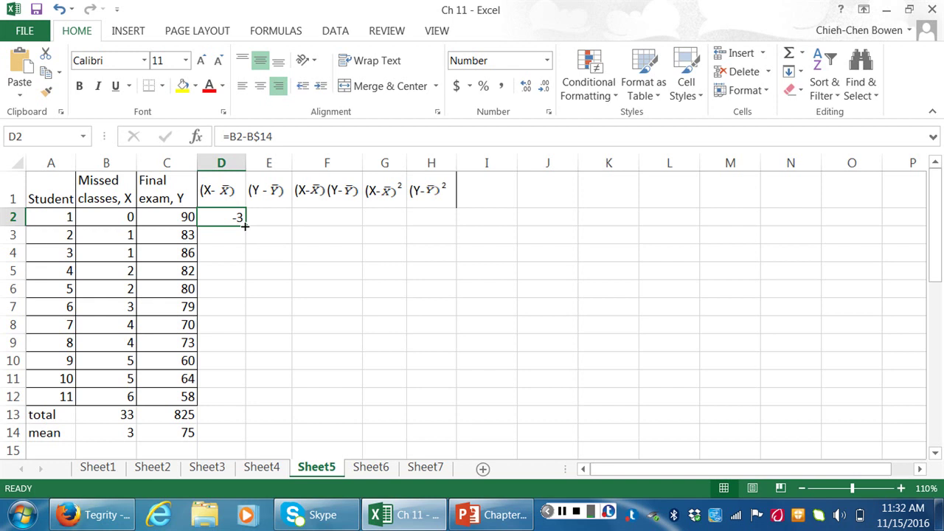
pyautogui.moveTo(244, 226); pyautogui.dragTo(242, 398)
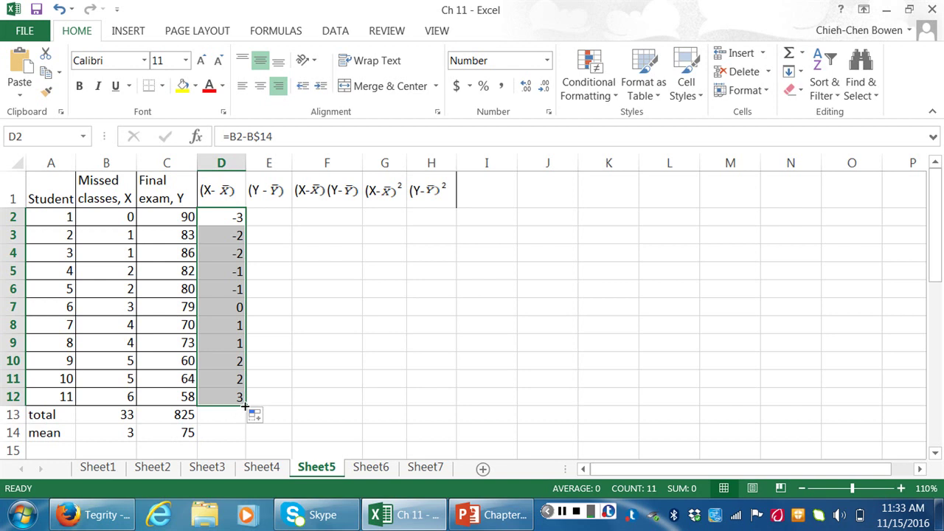
pyautogui.moveTo(244, 404); pyautogui.dragTo(244, 404)
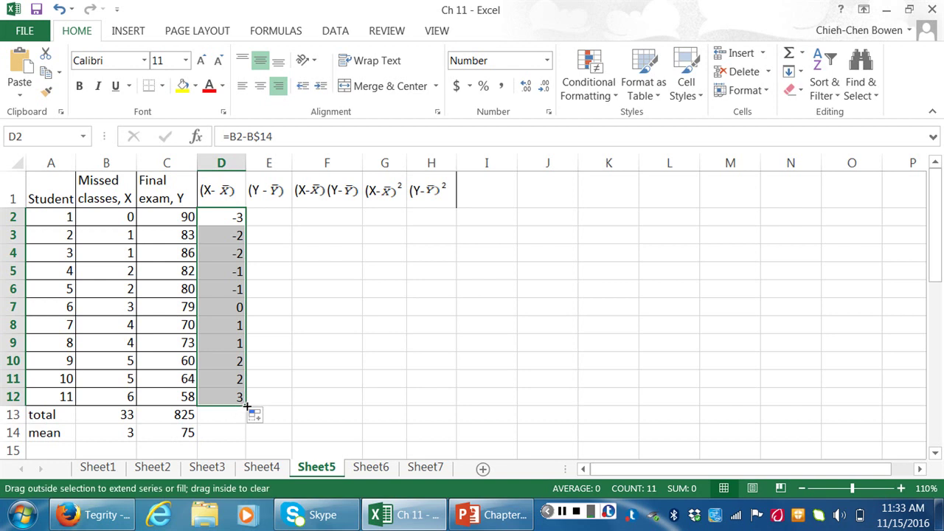
pyautogui.moveTo(247, 406); pyautogui.dragTo(274, 409)
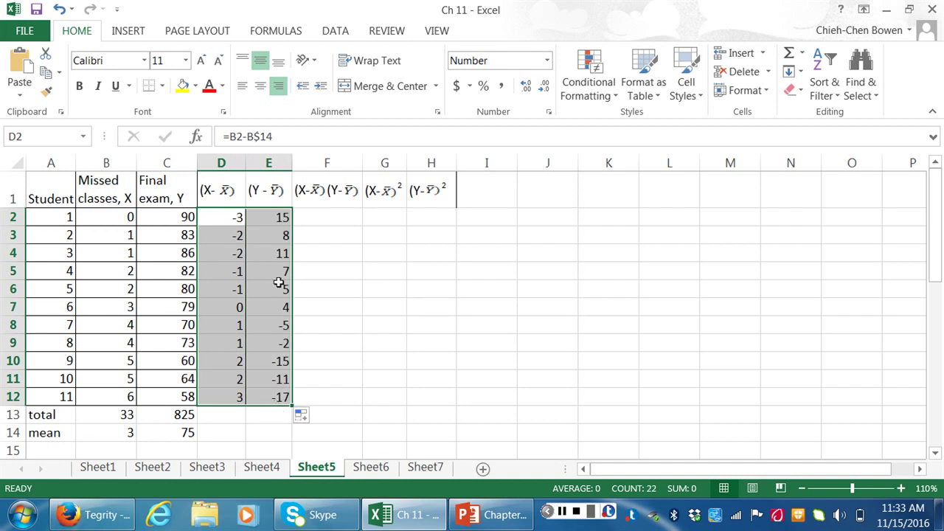
# Check the copied deviation formula in E2 against its source cells C2 and C14.
pyautogui.click(287, 219)
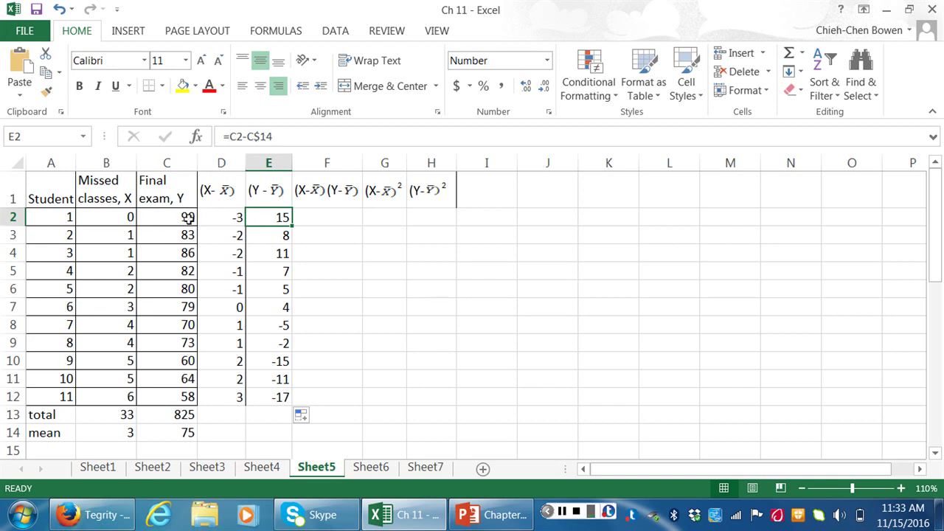
pyautogui.click(188, 217)
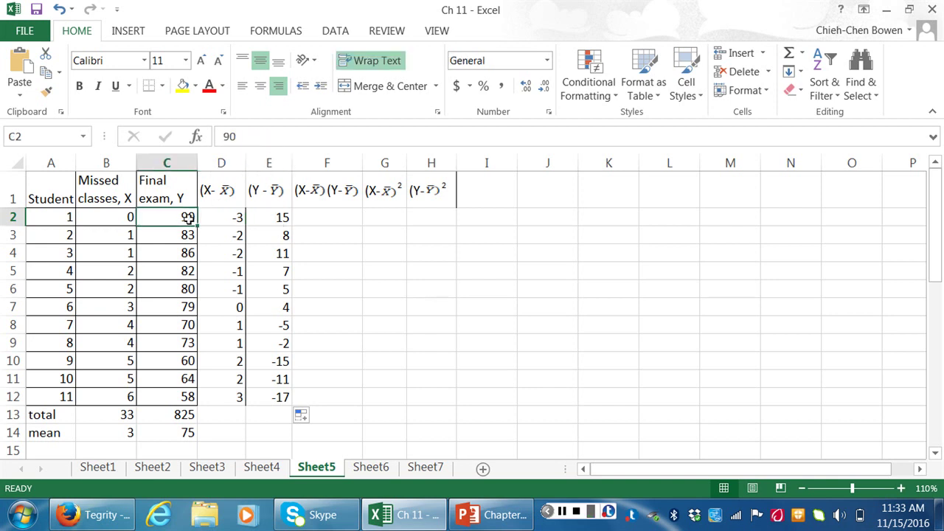
pyautogui.click(188, 433)
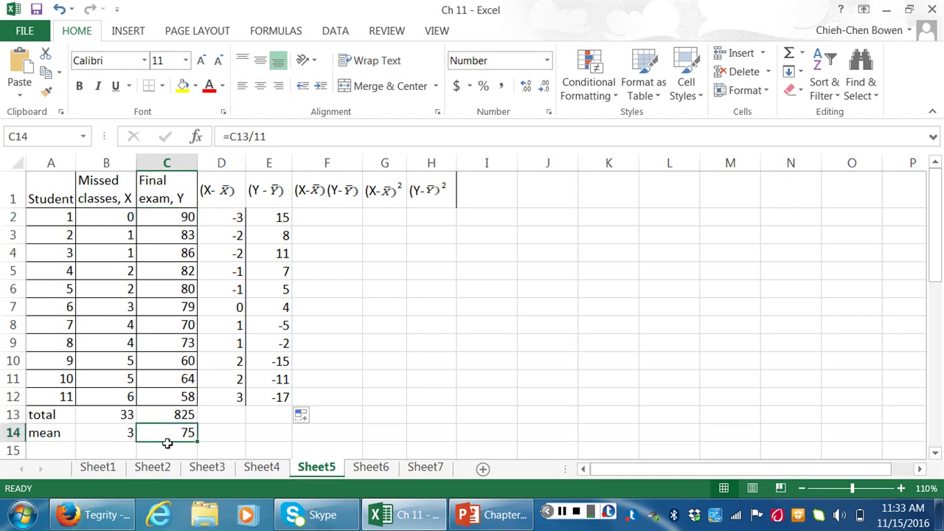
pyautogui.click(289, 217)
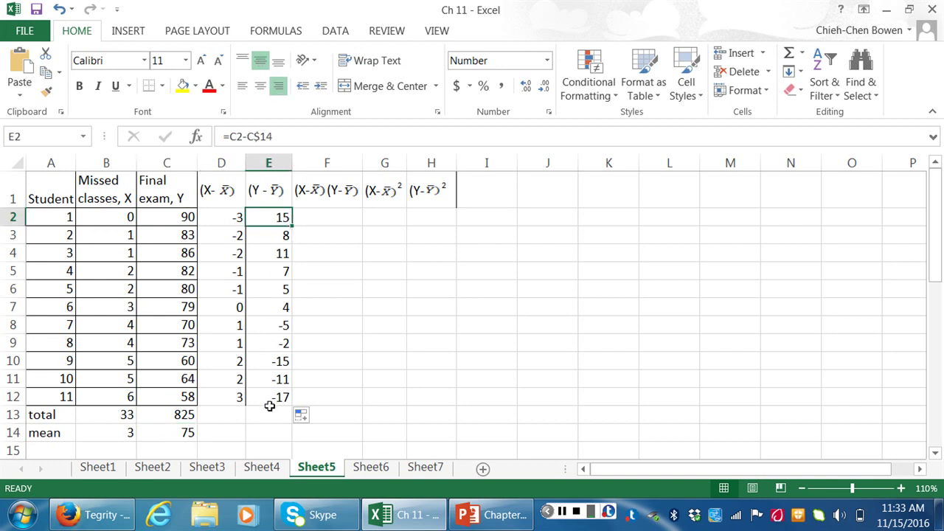
# Compute the product of the deviations in F2 with =D2*E2 and fill it down to F12.
pyautogui.click(337, 224)
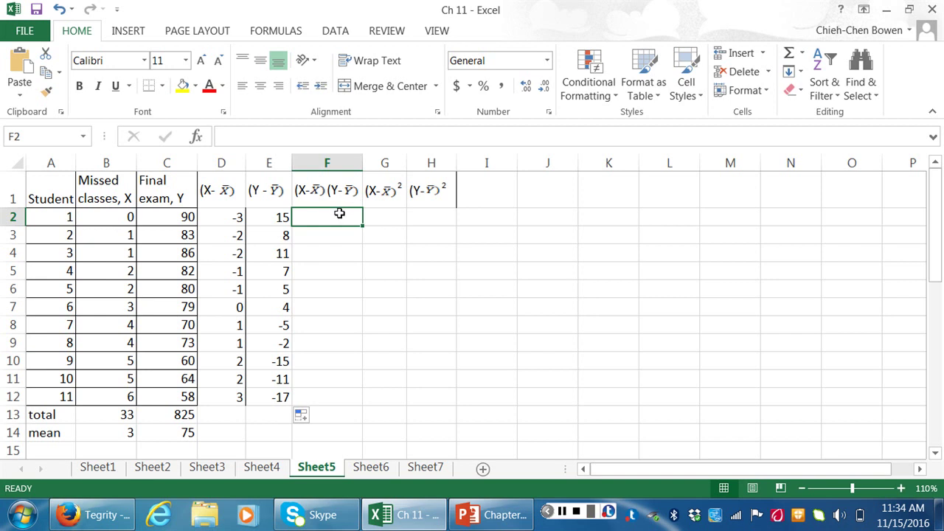
pyautogui.write('=')
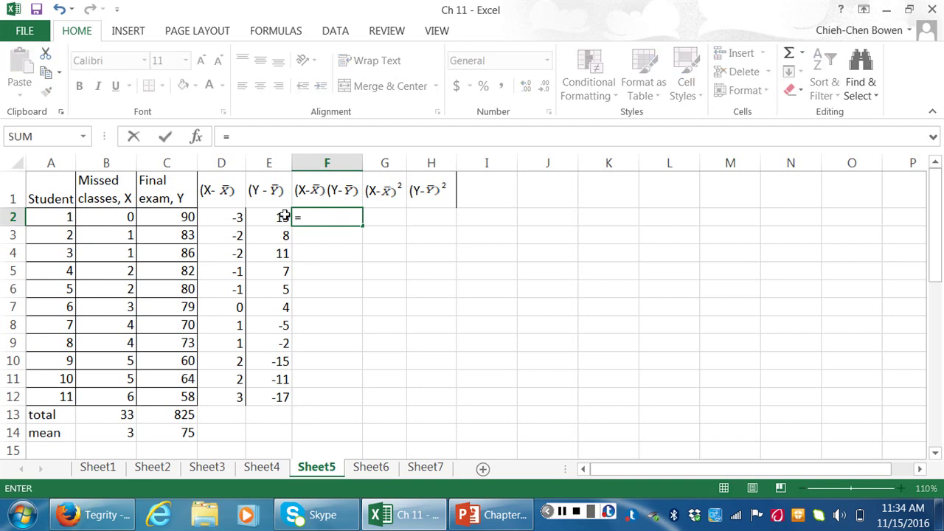
pyautogui.click(237, 217)
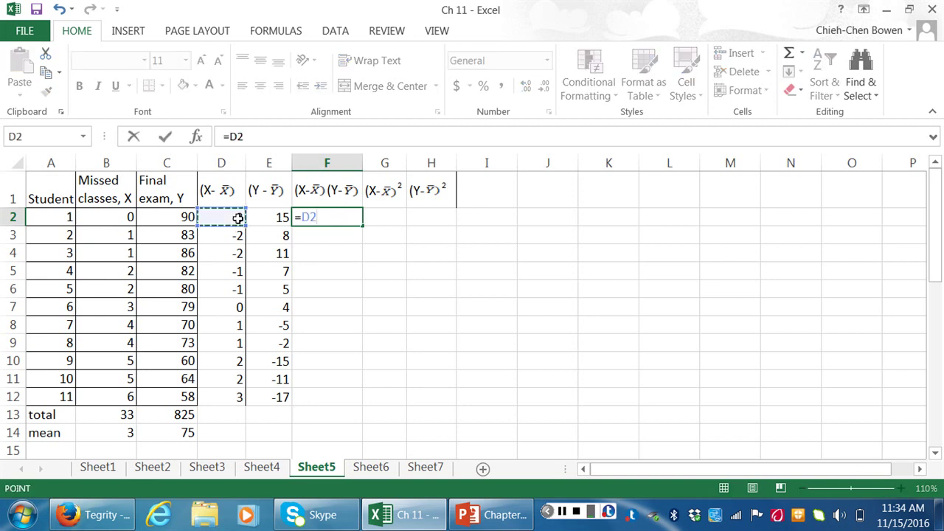
pyautogui.write('*')
pyautogui.click(277, 220)
pyautogui.press('Return')
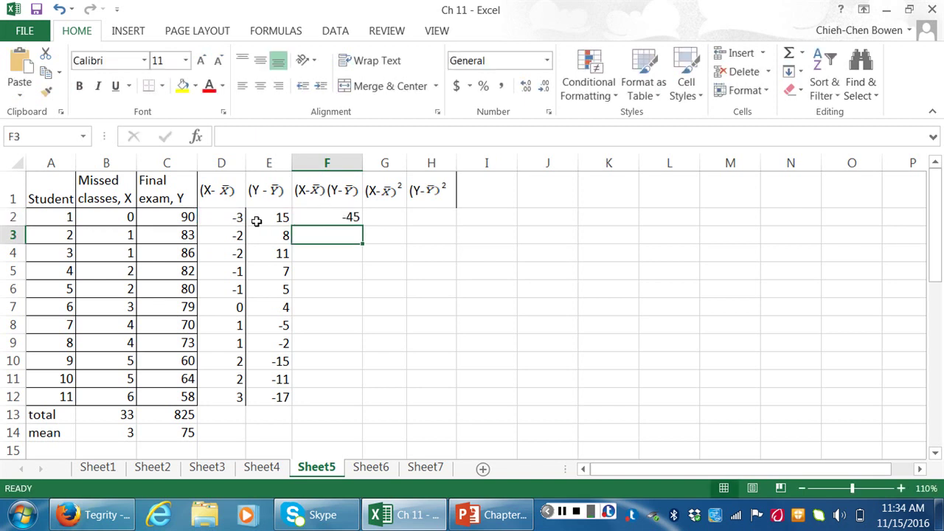
pyautogui.click(347, 218)
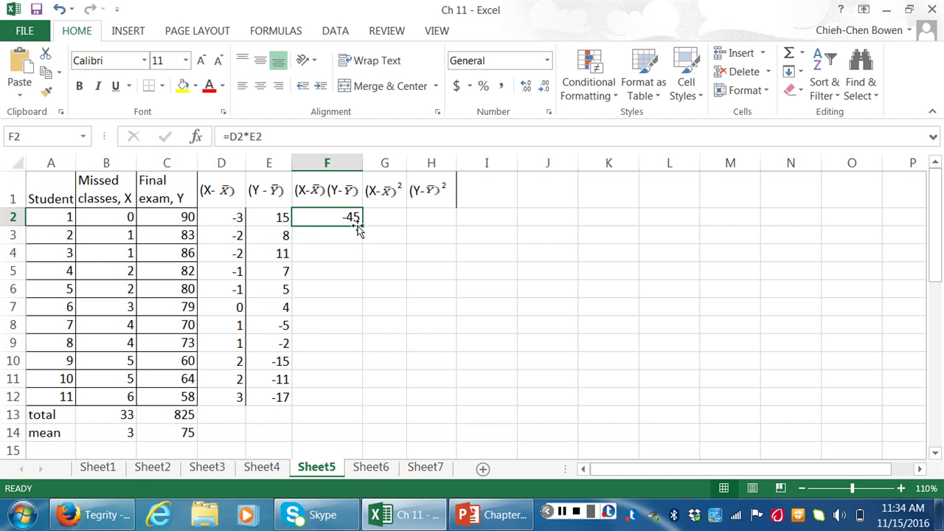
pyautogui.moveTo(361, 226); pyautogui.dragTo(357, 399)
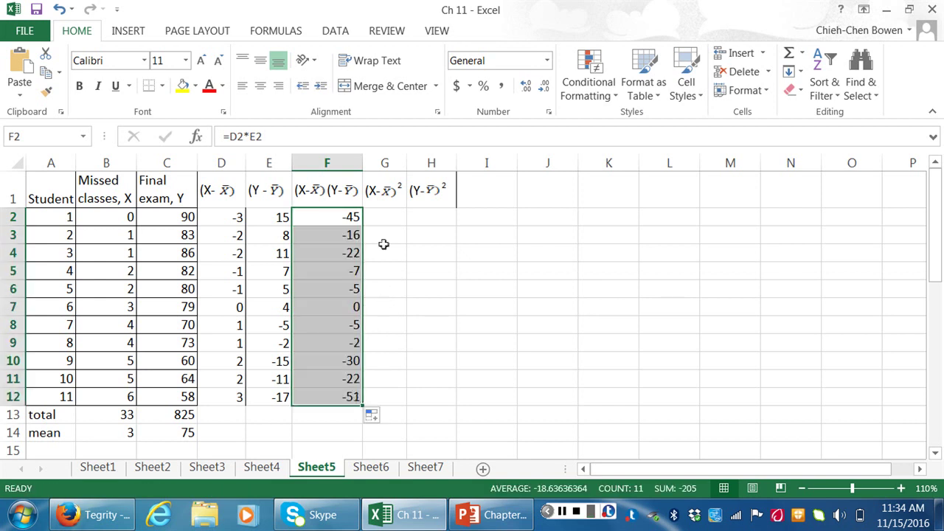
# Total the deviation products in F13 with =sum(F2:F12).
pyautogui.click(385, 219)
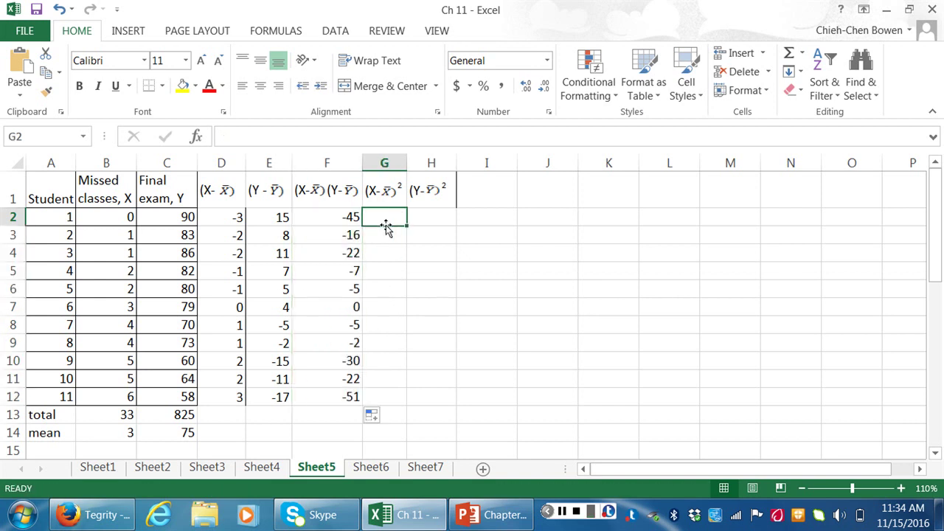
pyautogui.click(324, 413)
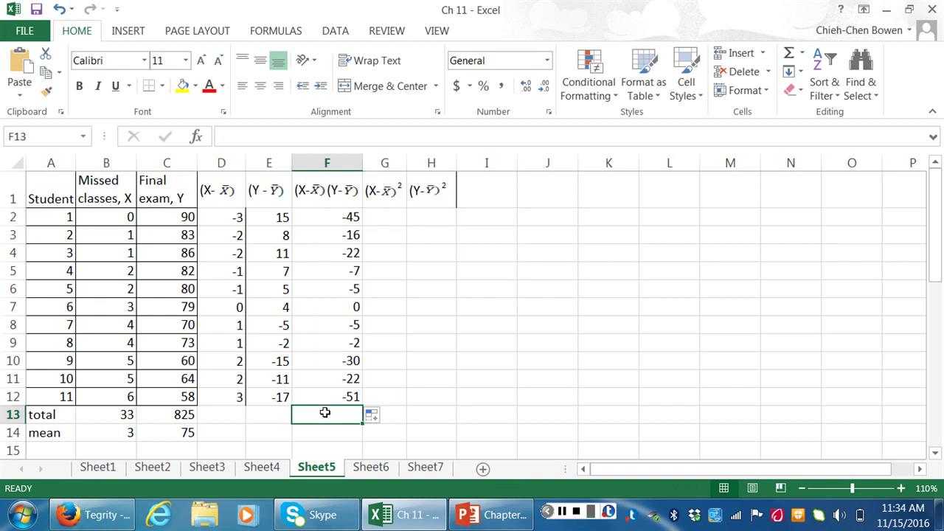
pyautogui.write('=sum(')
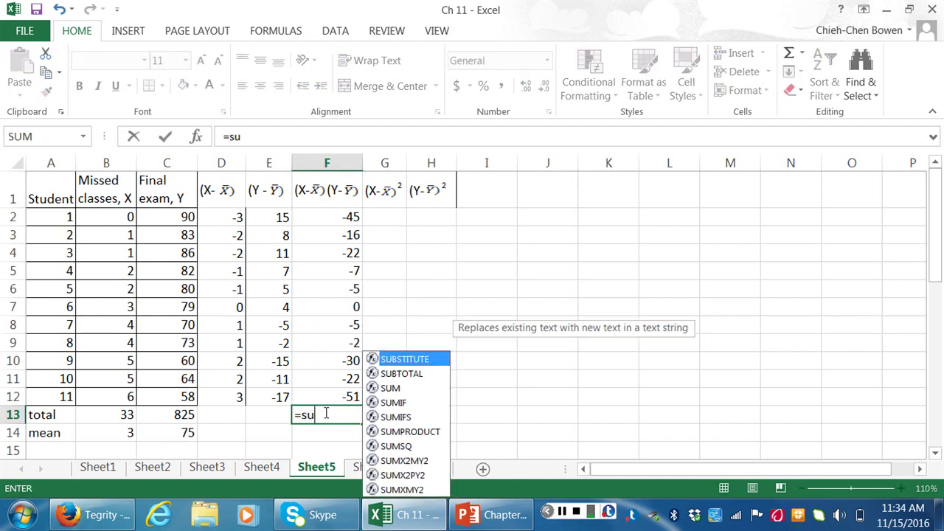
pyautogui.click(343, 220)
pyautogui.hotkey('shift', 'Down')
pyautogui.hotkey('shift', 'Down')
pyautogui.hotkey('shift', 'Down')
pyautogui.hotkey('shift', 'Down')
pyautogui.hotkey('shift', 'Down')
pyautogui.hotkey('shift', 'Down')
pyautogui.hotkey('shift', 'Down')
pyautogui.hotkey('shift', 'Down')
pyautogui.hotkey('shift', 'Down')
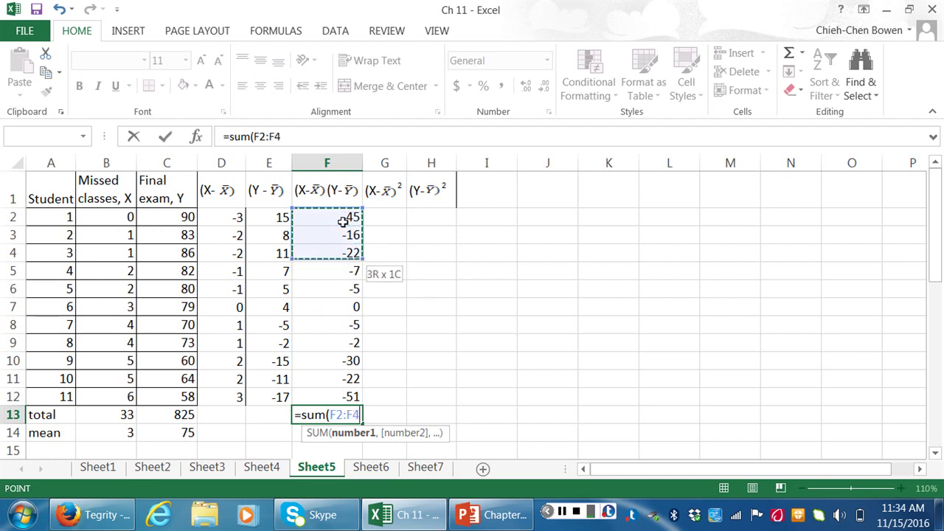
pyautogui.hotkey('shift', 'Down')
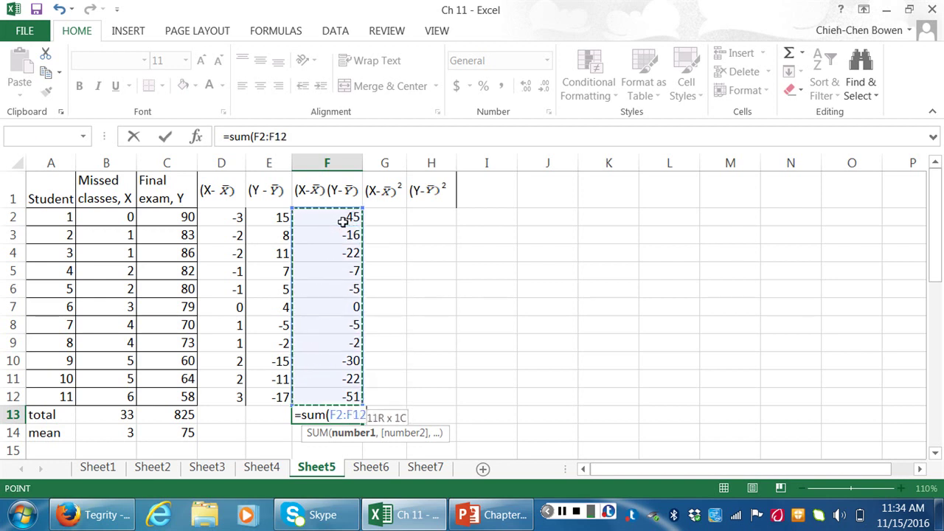
pyautogui.press('Return')
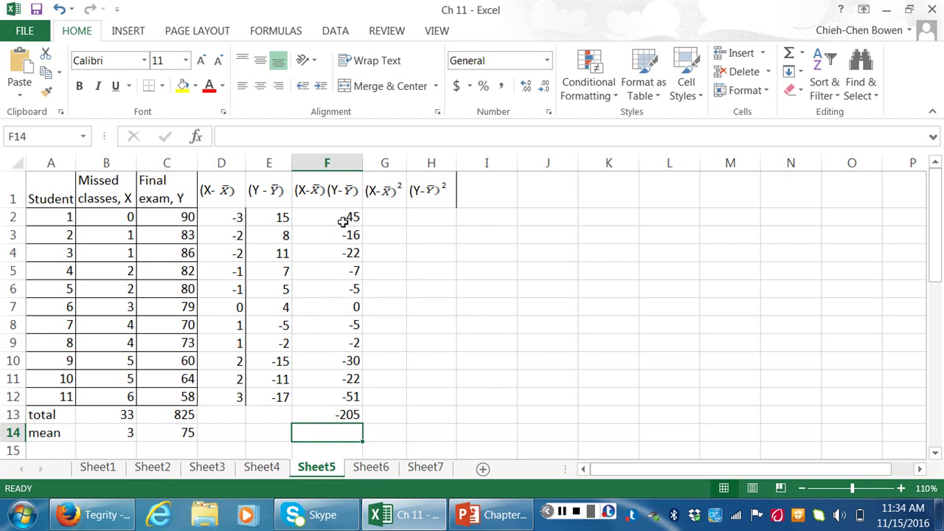
# Label the total of the deviation products "SP" in F14.
pyautogui.write('SP')
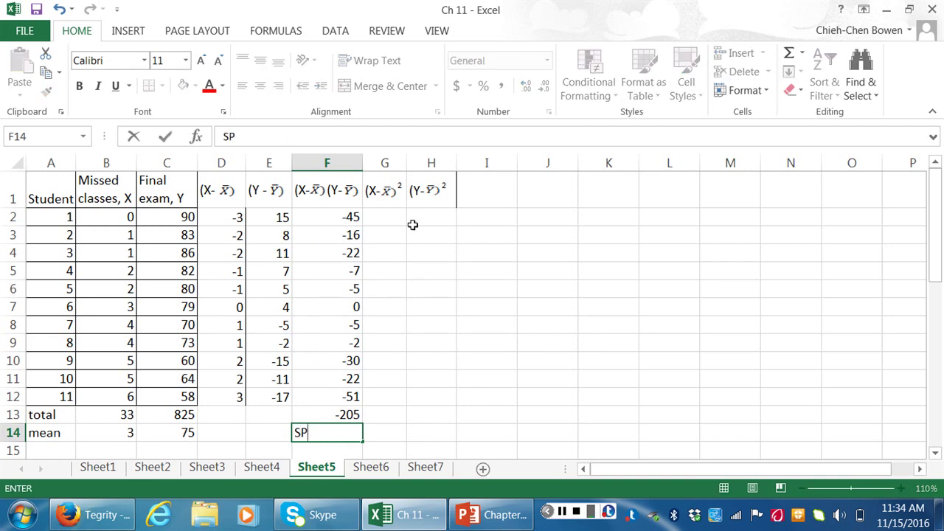
pyautogui.press('F2')
pyautogui.click(344, 415)
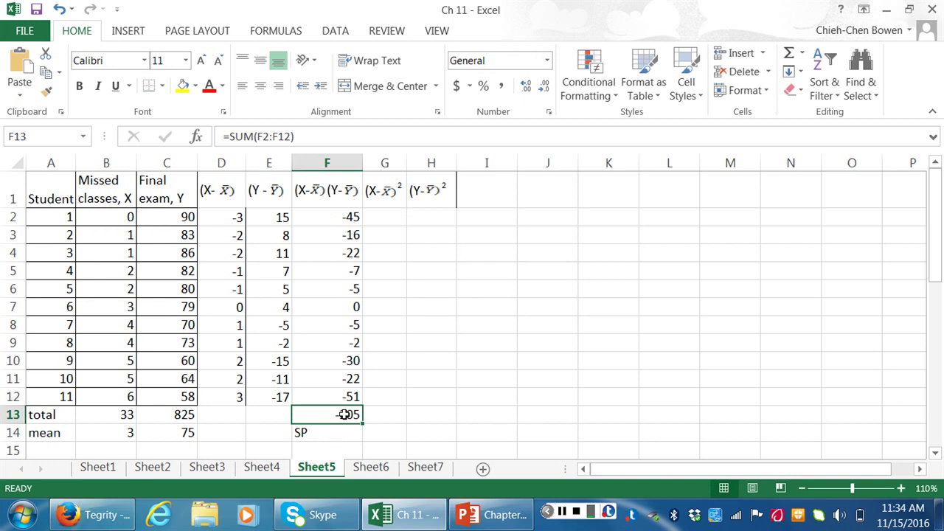
# Compute the squared missed-classes deviation in G2 with =D2^2 and fill it down to G12.
pyautogui.click(397, 216)
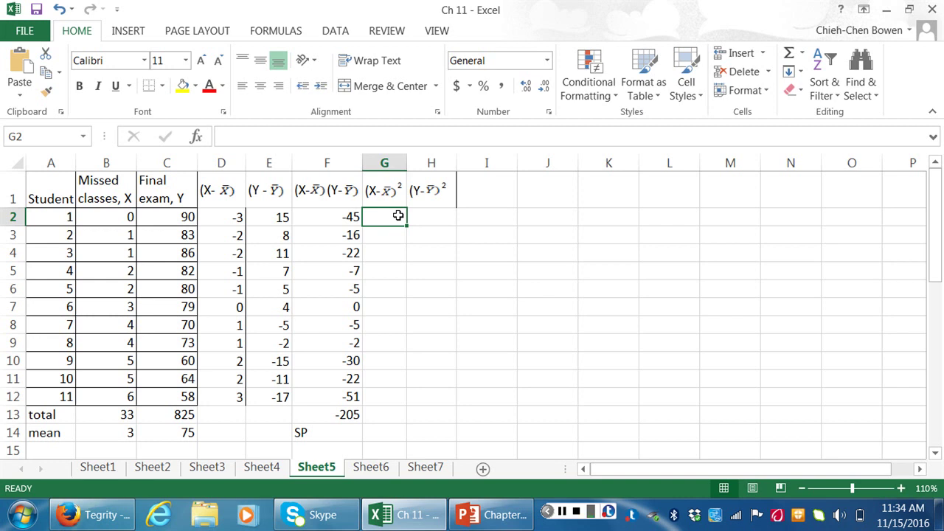
pyautogui.write('=')
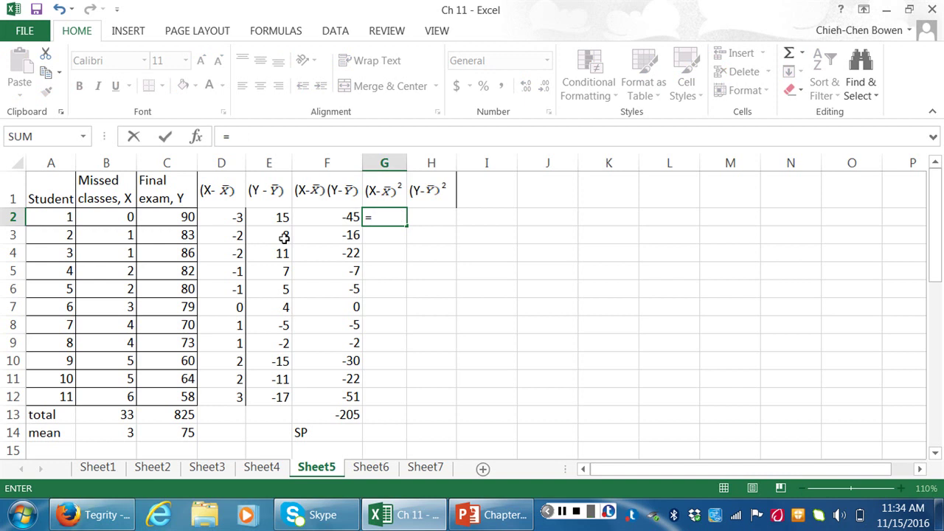
pyautogui.click(236, 217)
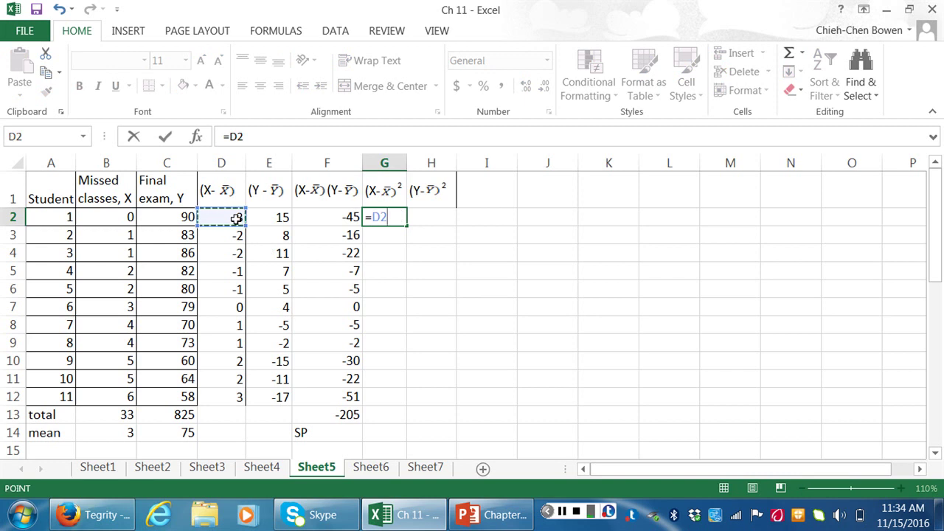
pyautogui.write('^2')
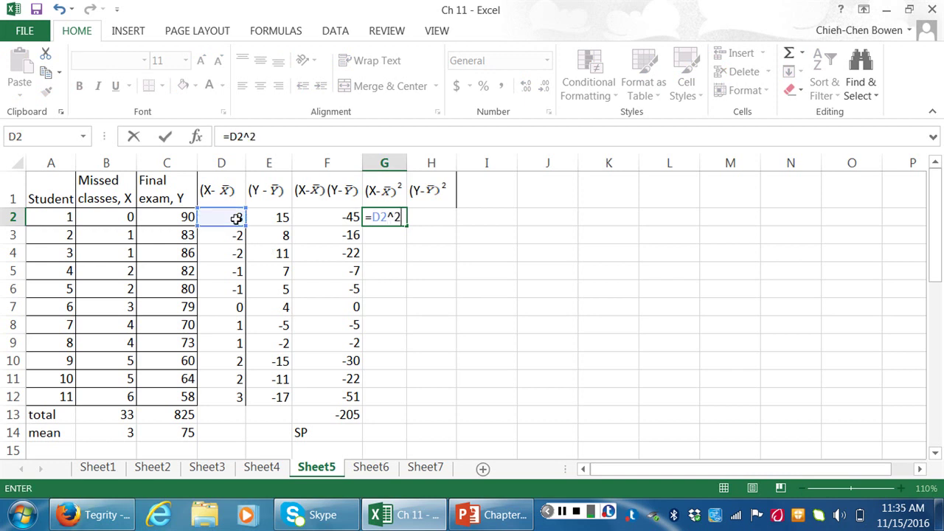
pyautogui.hotkey('ctrl', 'Return')
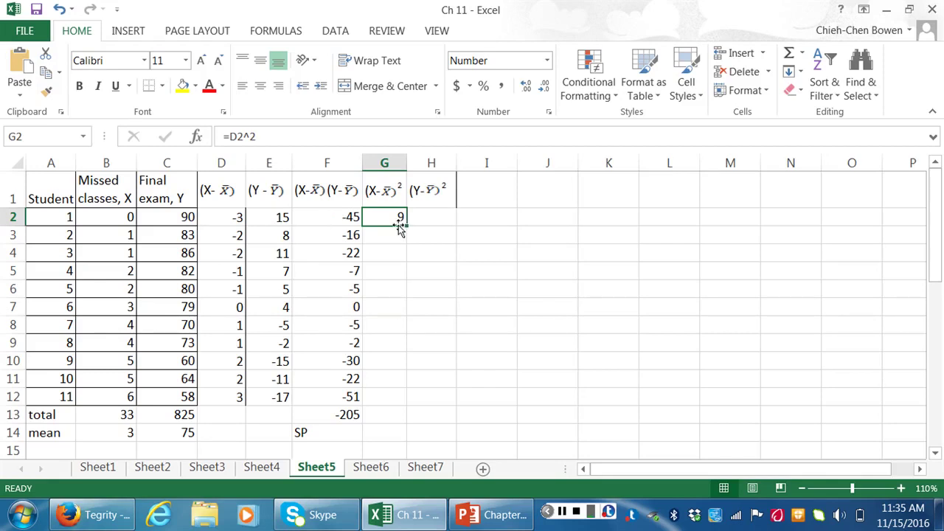
pyautogui.moveTo(406, 227); pyautogui.dragTo(404, 401)
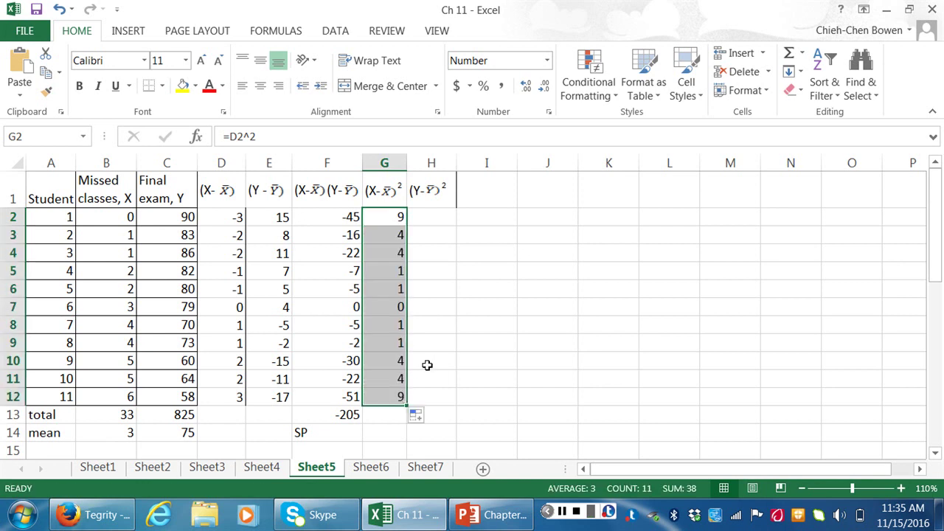
# Compute the squared final-exam deviation in H2 with =E2^2 and fill it down to H12.
pyautogui.click(431, 221)
pyautogui.write('=')
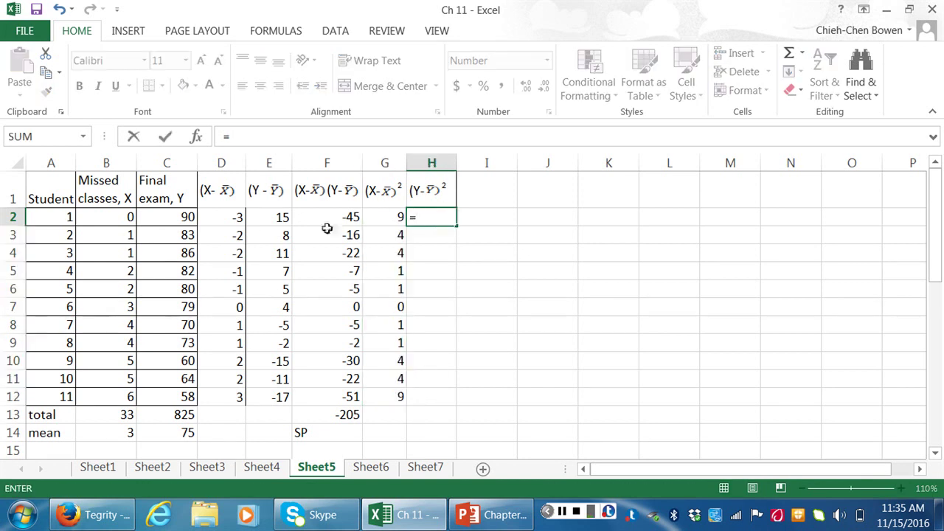
pyautogui.click(261, 217)
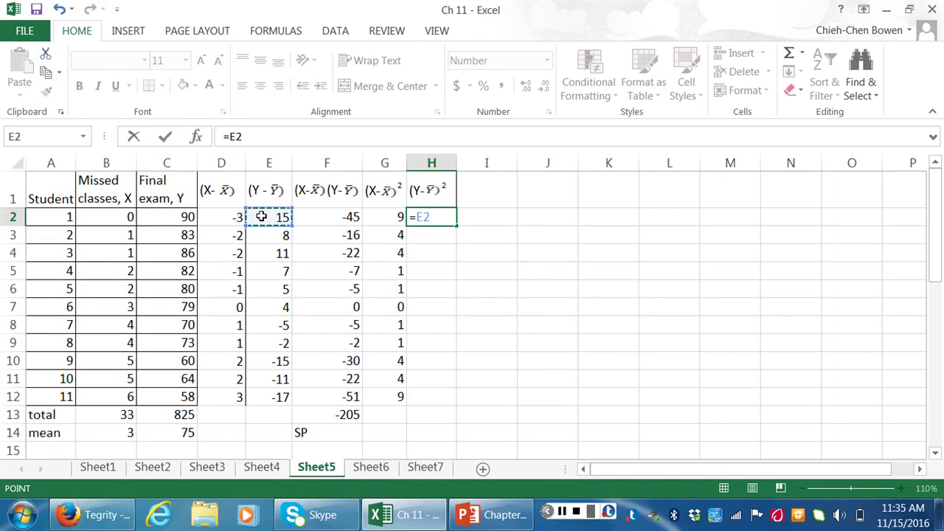
pyautogui.write('^2')
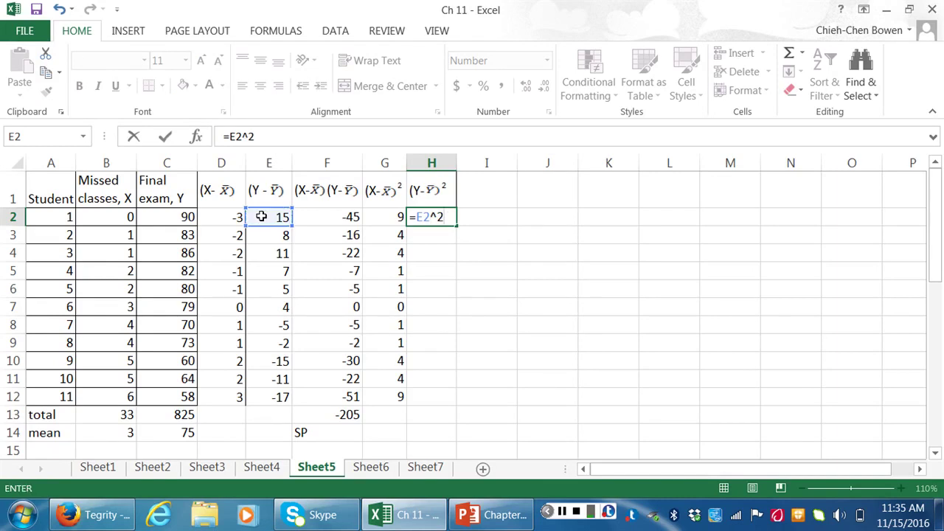
pyautogui.press('Return')
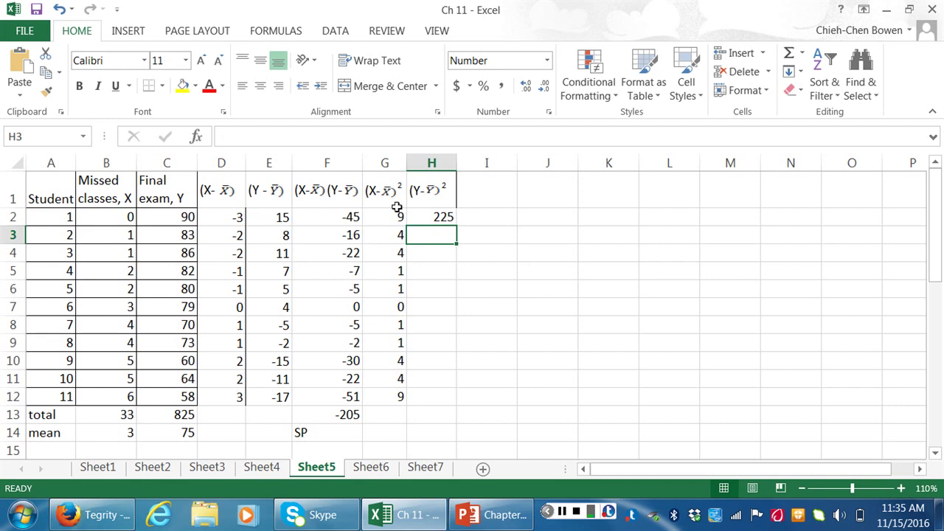
pyautogui.click(448, 219)
pyautogui.moveTo(456, 228); pyautogui.dragTo(457, 407)
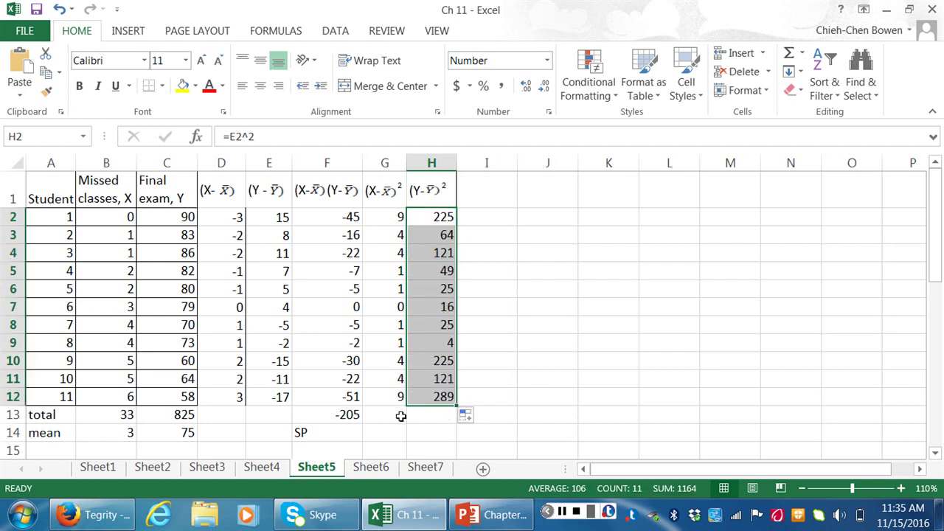
# Fill the total formula in F13 across to H13 and label the new totals "SSx" in G14 and "SSy" in H14.
pyautogui.click(354, 415)
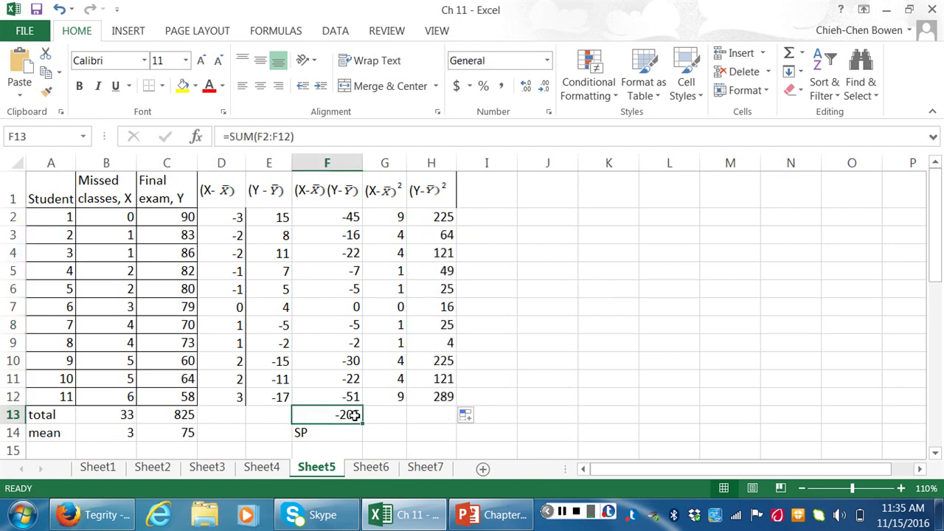
pyautogui.moveTo(363, 426); pyautogui.dragTo(436, 419)
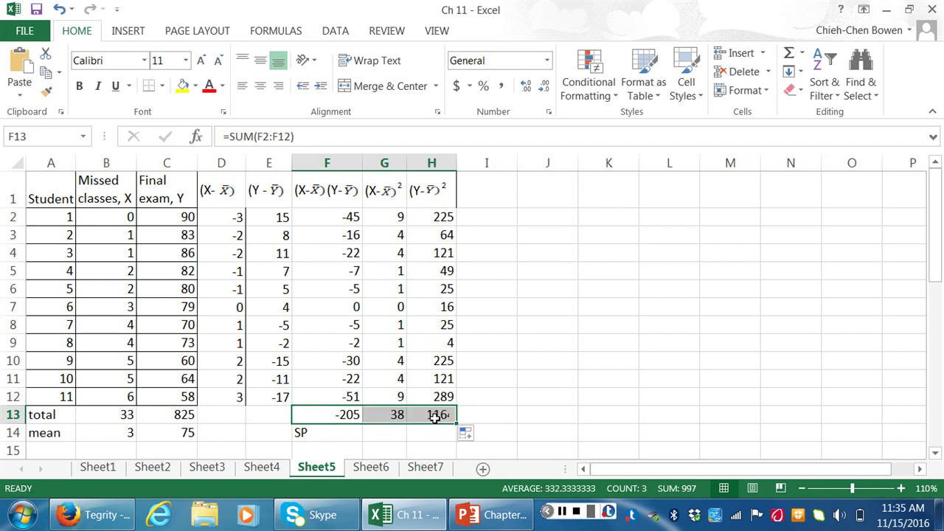
pyautogui.click(393, 432)
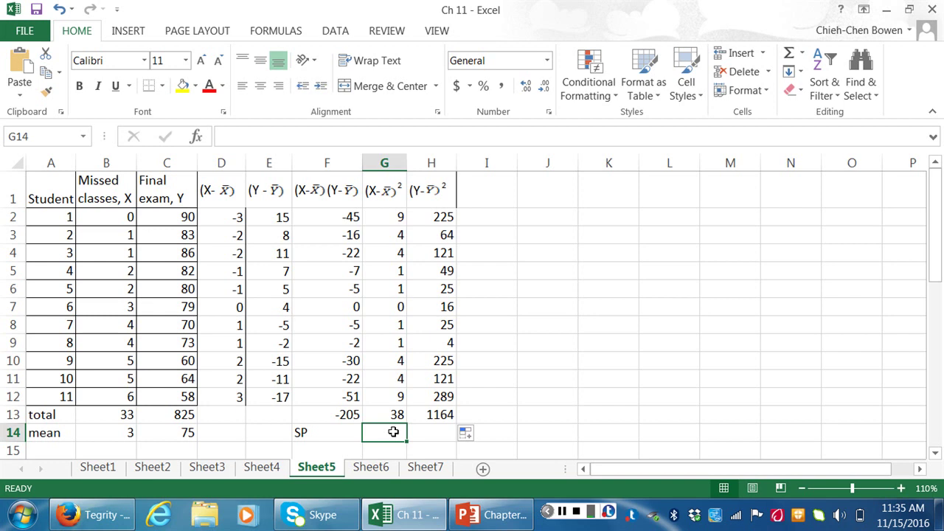
pyautogui.write('SSx')
pyautogui.click(433, 434)
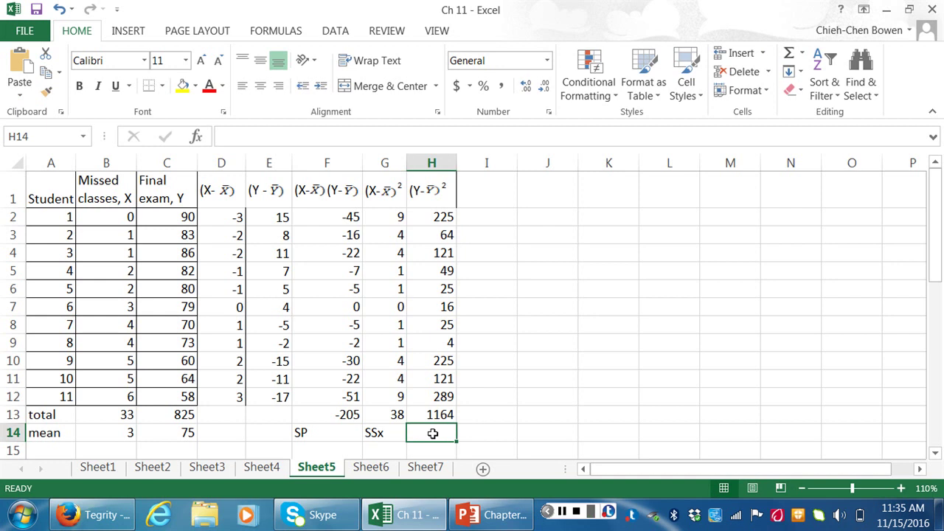
pyautogui.write('SSy')
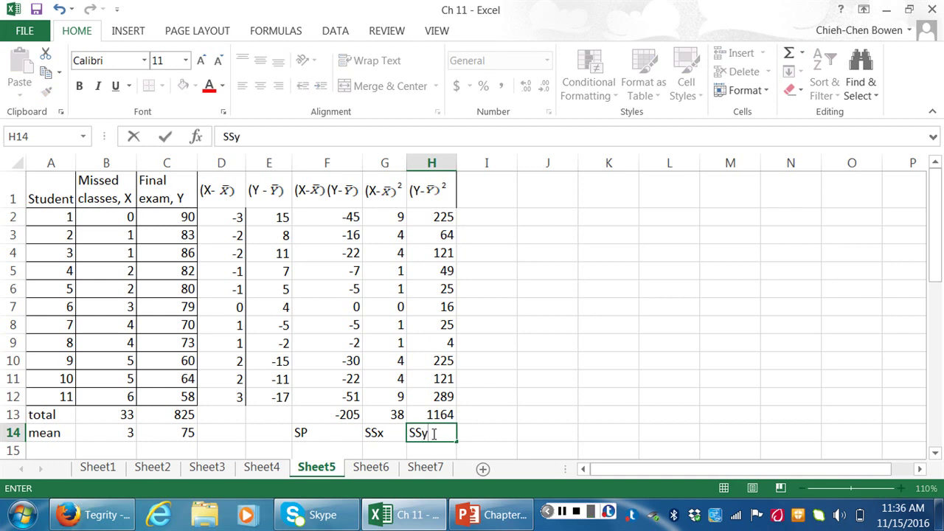
# Calculate Pearson's r in D17 with the formula =F13/(G13*H13)^.5.
pyautogui.click(935, 452)
pyautogui.click(935, 452)
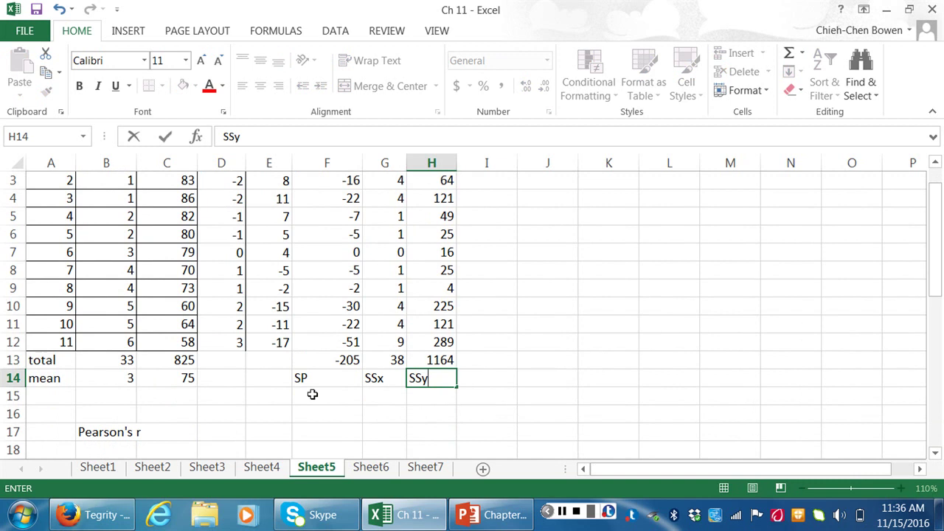
pyautogui.click(233, 434)
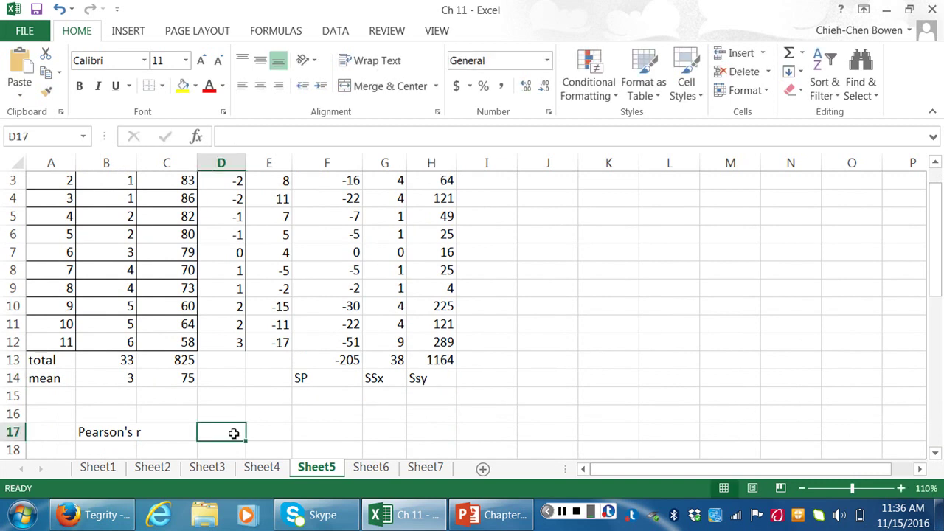
pyautogui.write('=')
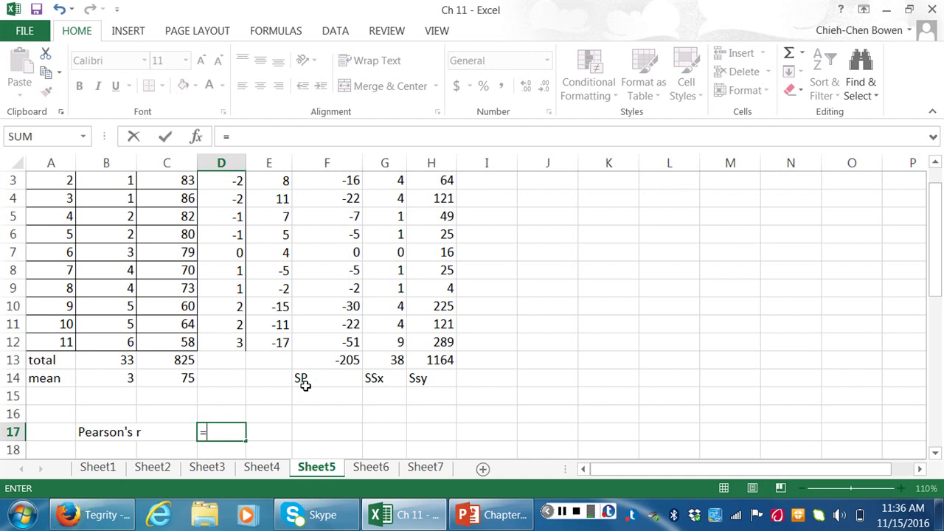
pyautogui.click(344, 360)
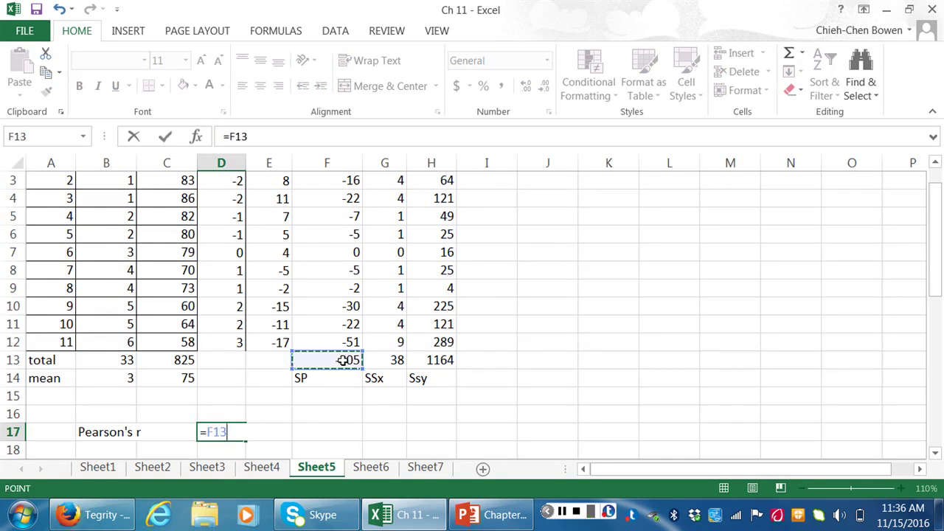
pyautogui.write('/')
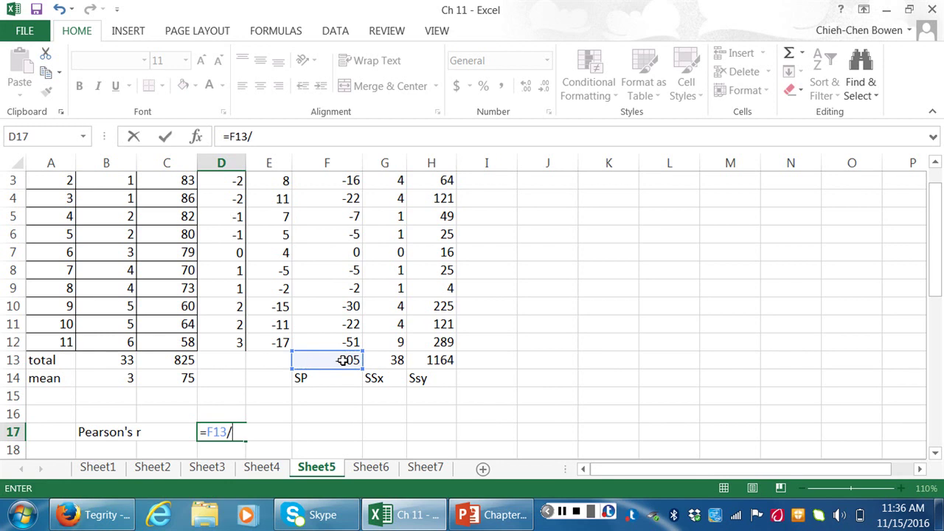
pyautogui.write('(')
pyautogui.click(388, 364)
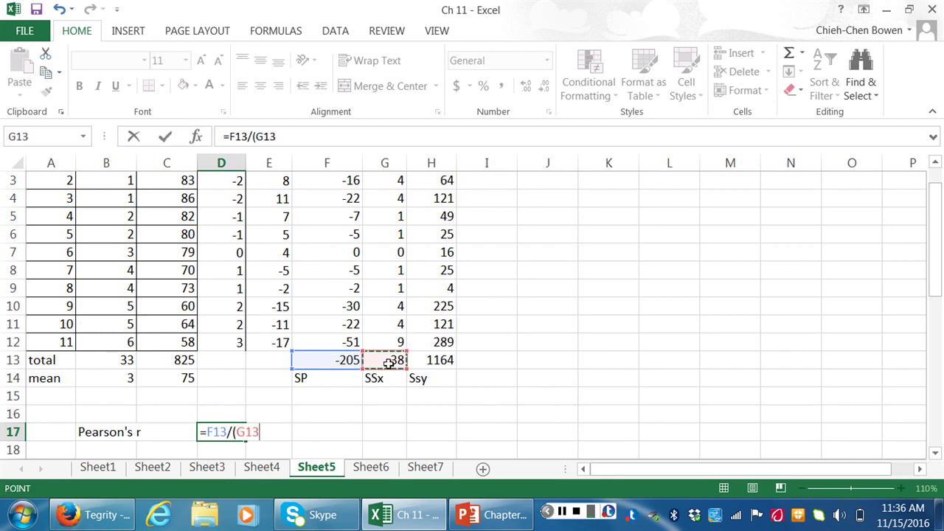
pyautogui.write('*')
pyautogui.click(426, 359)
pyautogui.write(')^')
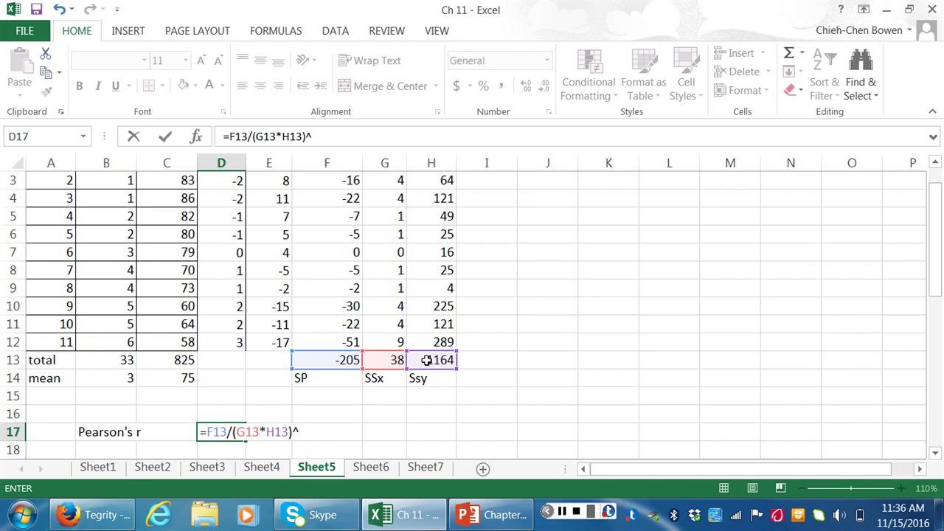
pyautogui.write('.5')
pyautogui.press('Return')
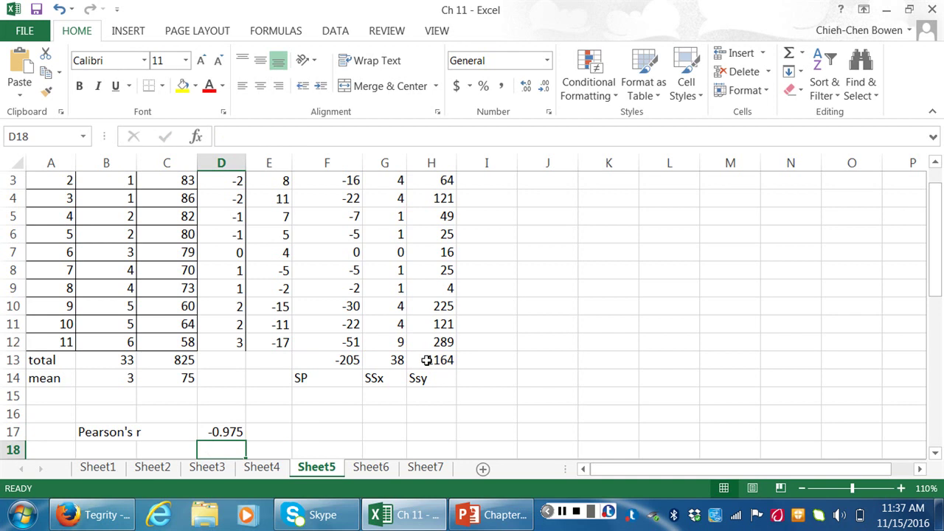
# Correct the capitalization of the label in H14 to "SSy".
pyautogui.click(561, 512)
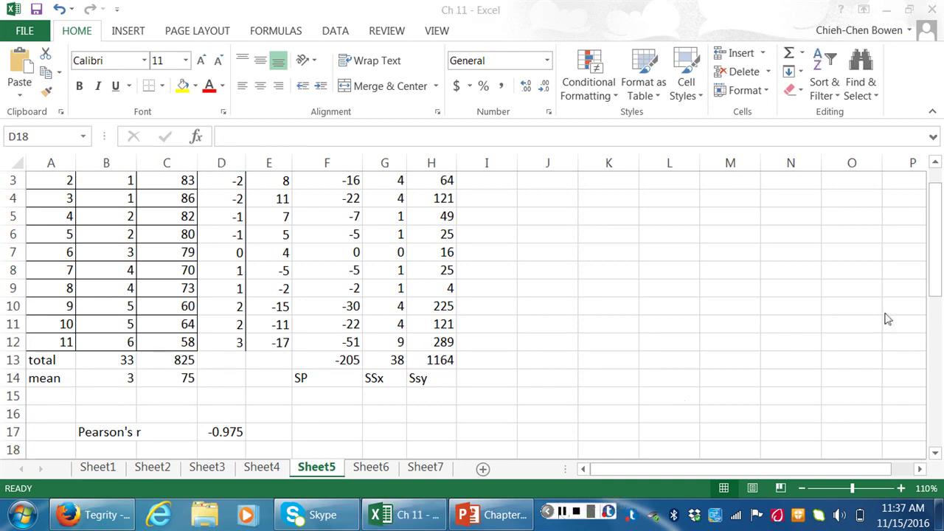
pyautogui.click(938, 247)
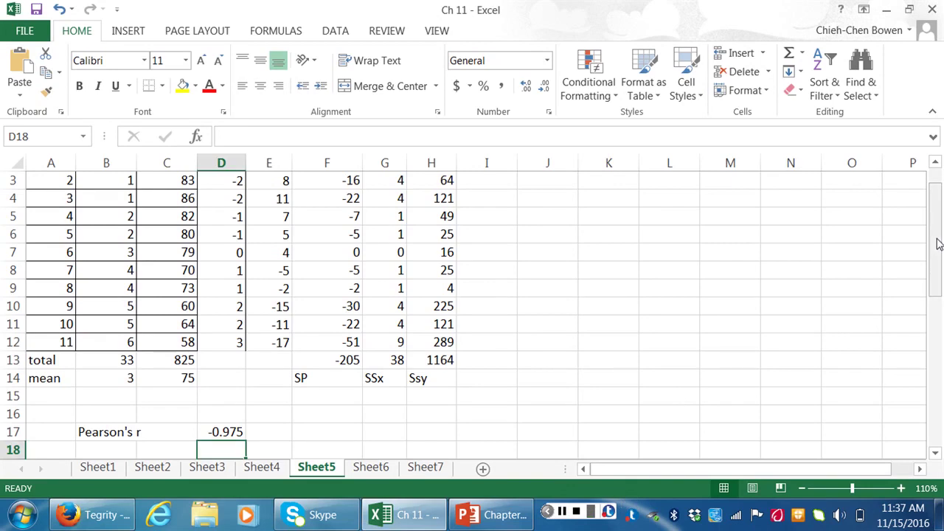
pyautogui.click(935, 163)
pyautogui.click(935, 163)
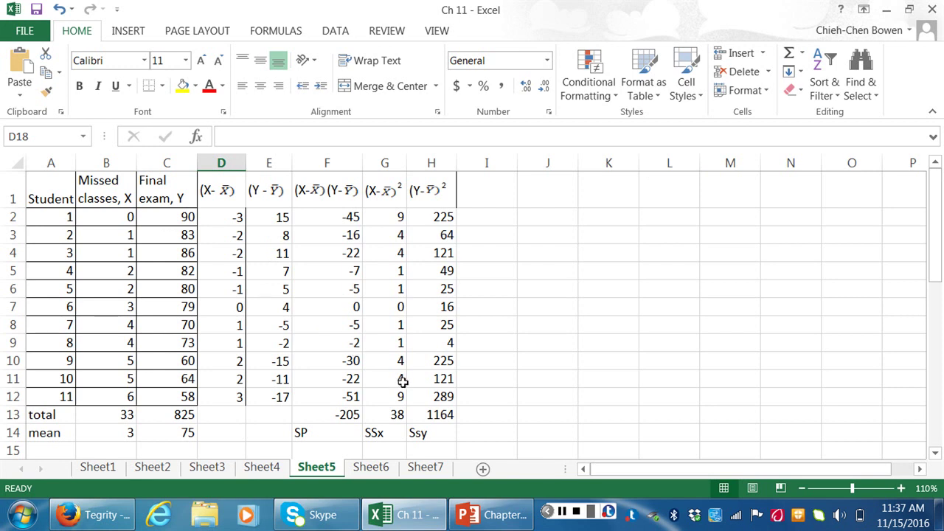
pyautogui.click(485, 432)
pyautogui.click(562, 510)
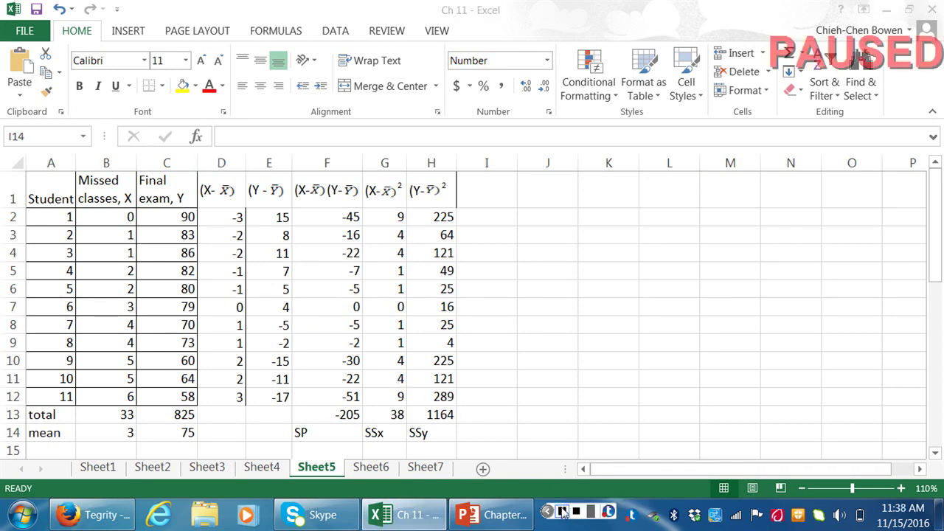
pyautogui.click(562, 511)
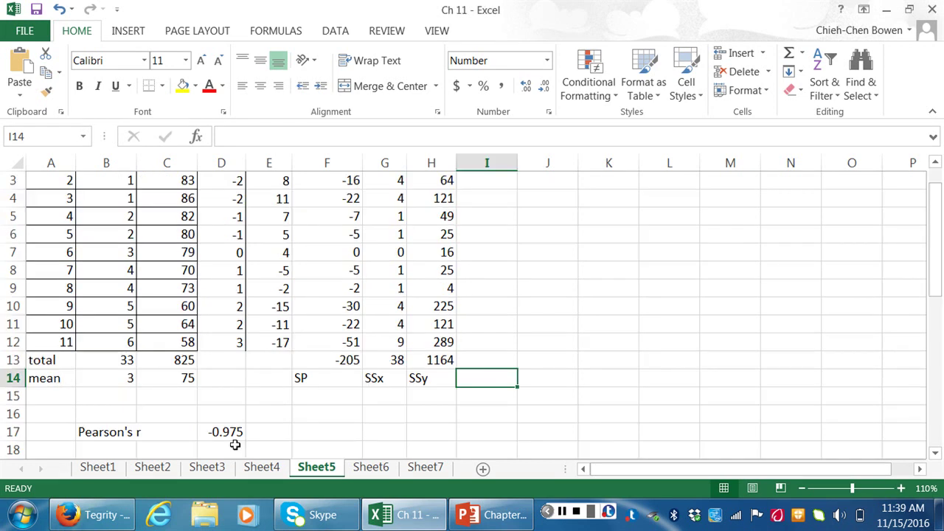
# Switch to the Chapter 11 presentation in PowerPoint and view the question on slide 3, followed by hypothesis-testing slide 4.
pyautogui.click(490, 520)
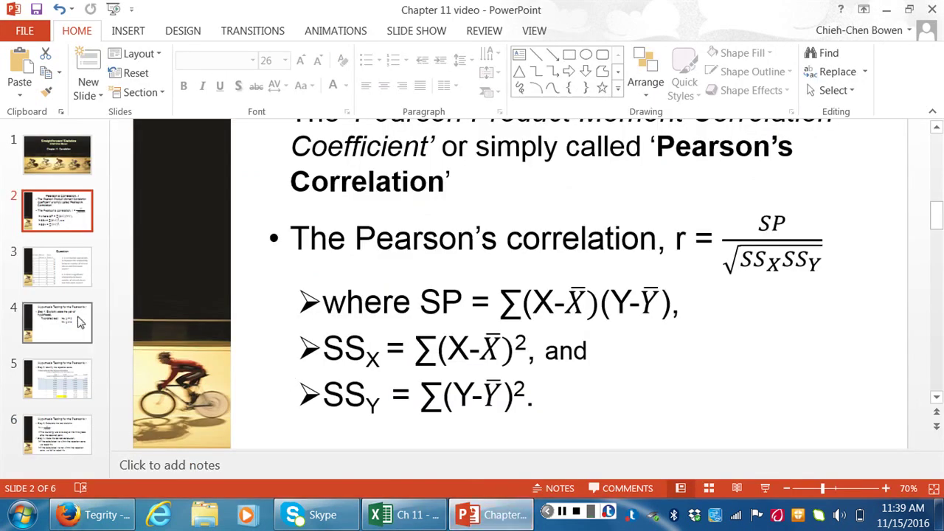
pyautogui.click(77, 278)
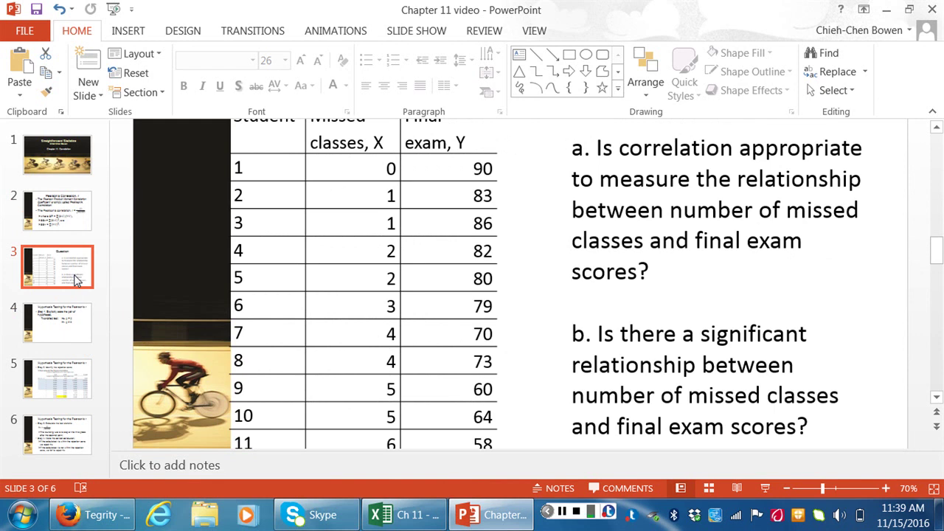
pyautogui.click(74, 321)
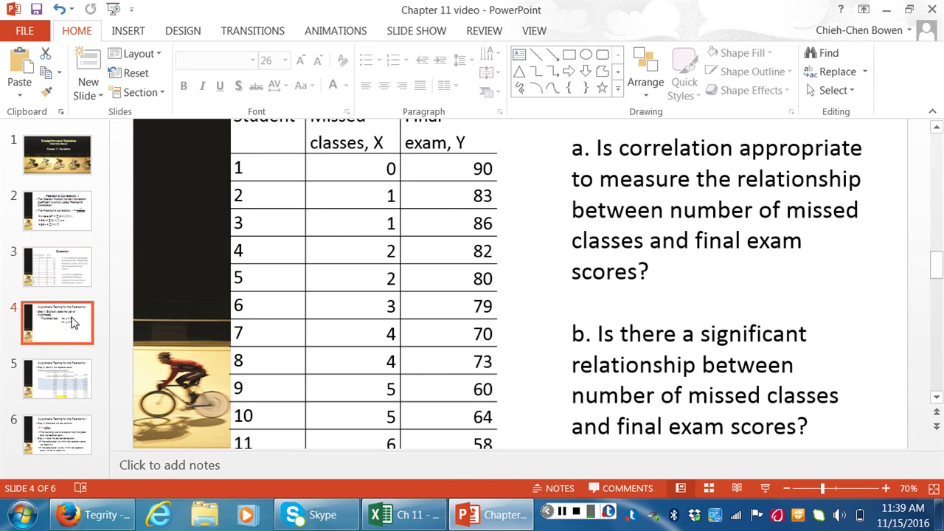